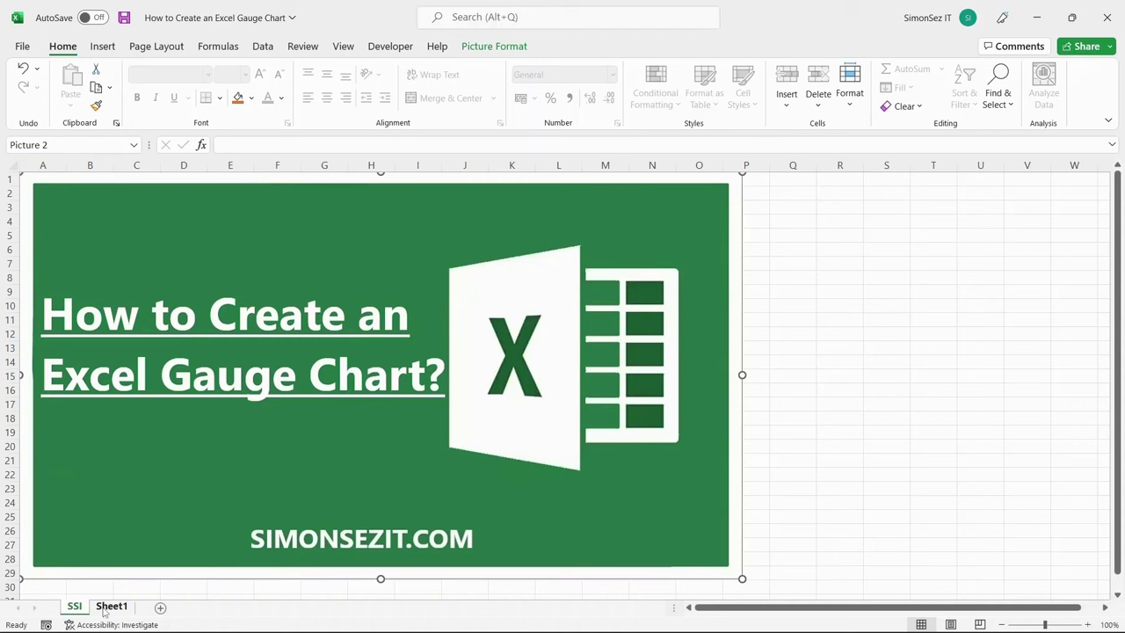
Switch to Sheet1 and examine the Pointer, Thickness and Rest values in the Specifications table
{"action": "left_click", "coordinate": [105, 608]}
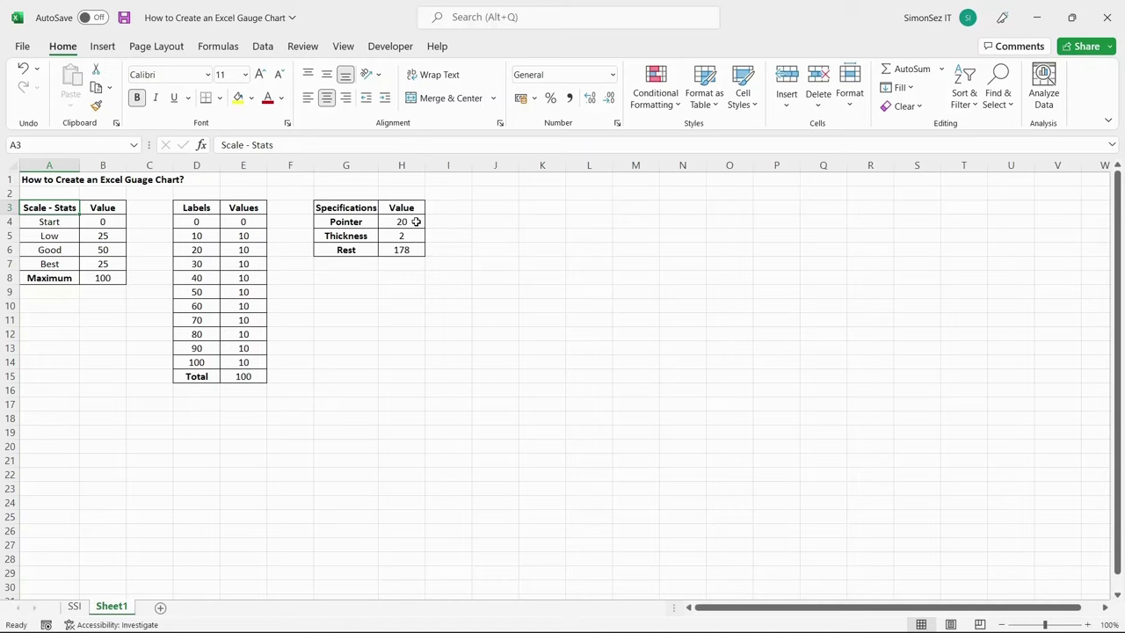
{"action": "left_click", "coordinate": [416, 222]}
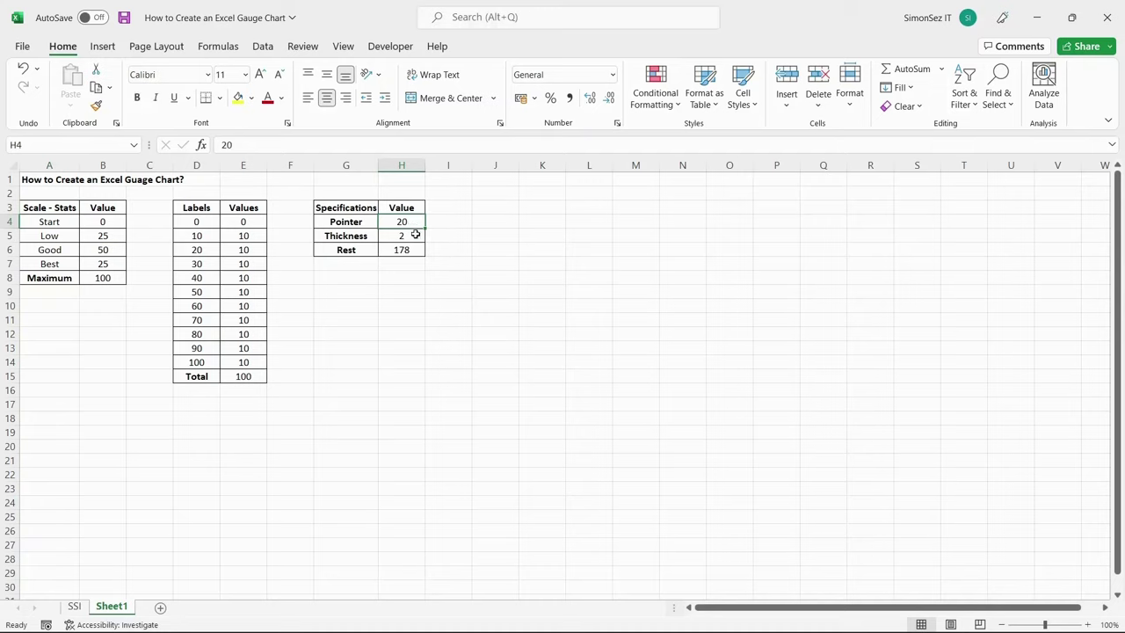
{"action": "left_click", "coordinate": [415, 234]}
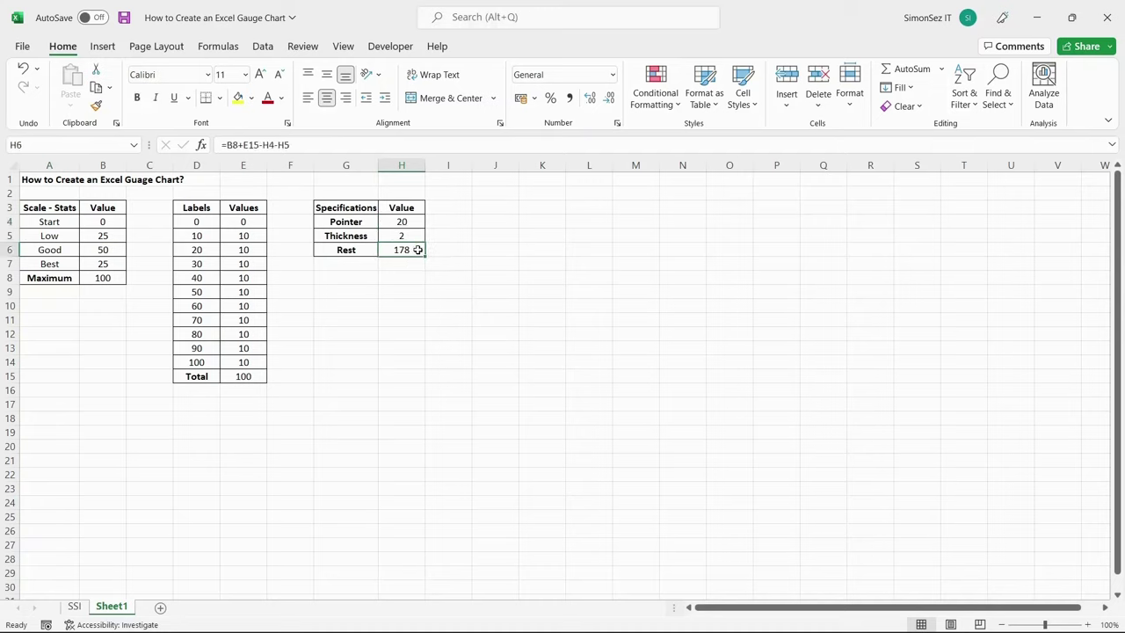
{"action": "left_click", "coordinate": [415, 250]}
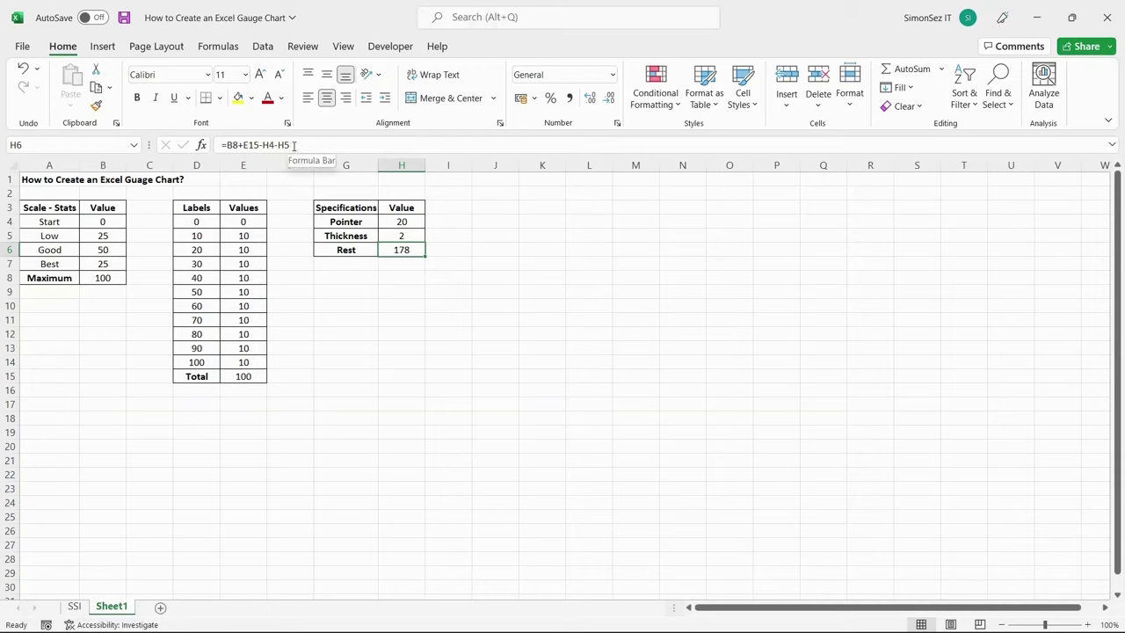
Insert an empty doughnut chart on the sheet, starting from a blank cell outside the tables
{"action": "left_click", "coordinate": [408, 315]}
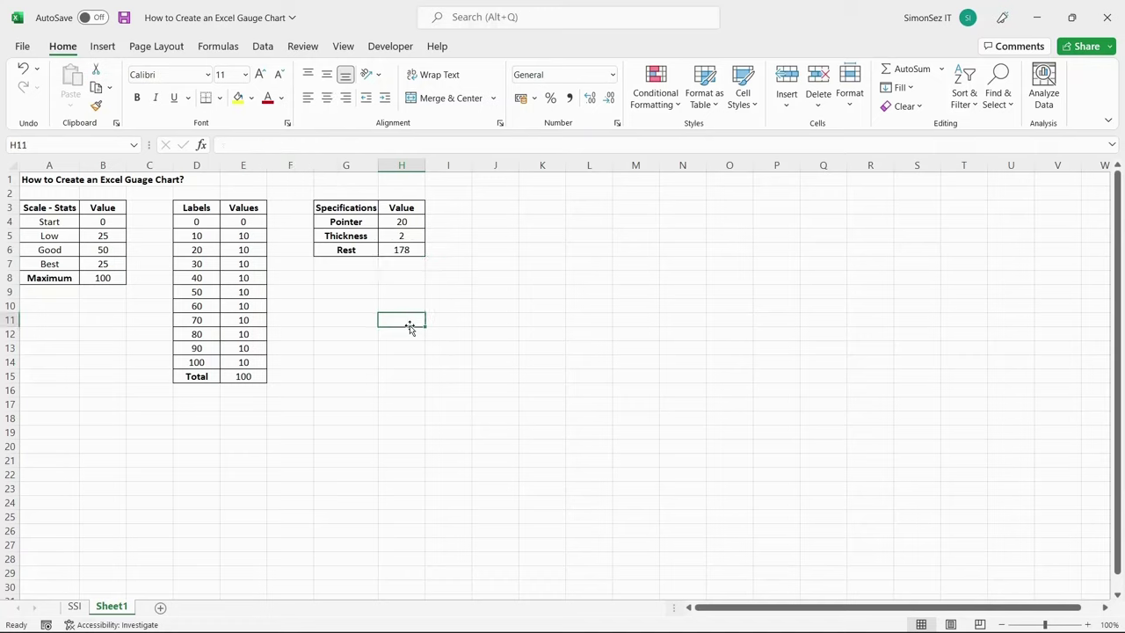
{"action": "left_click", "coordinate": [103, 47]}
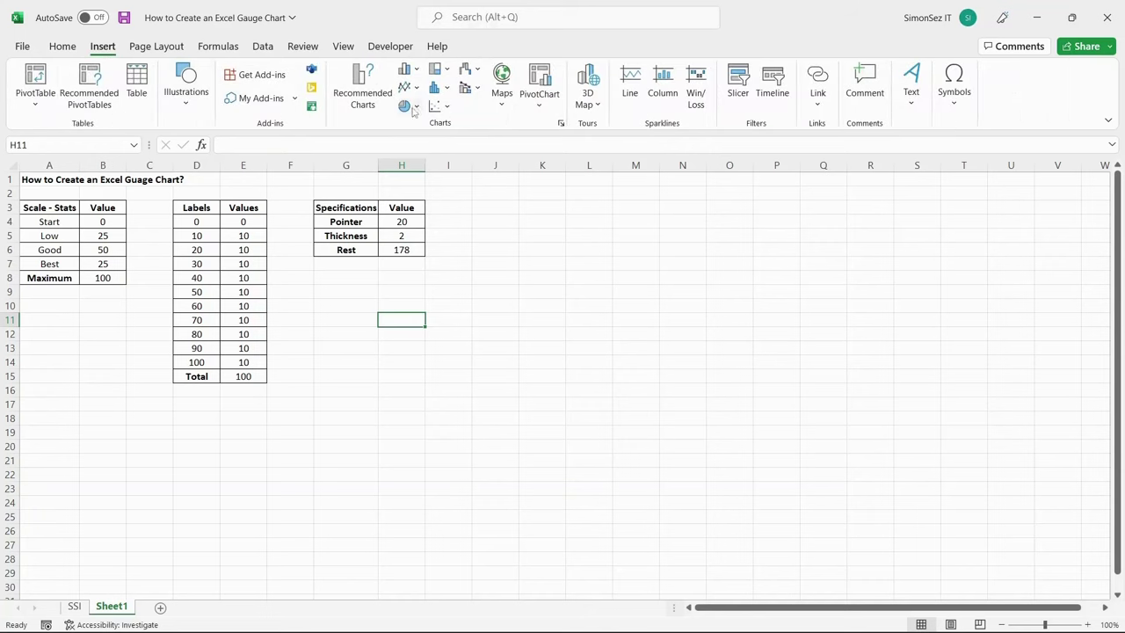
{"action": "left_click", "coordinate": [415, 106]}
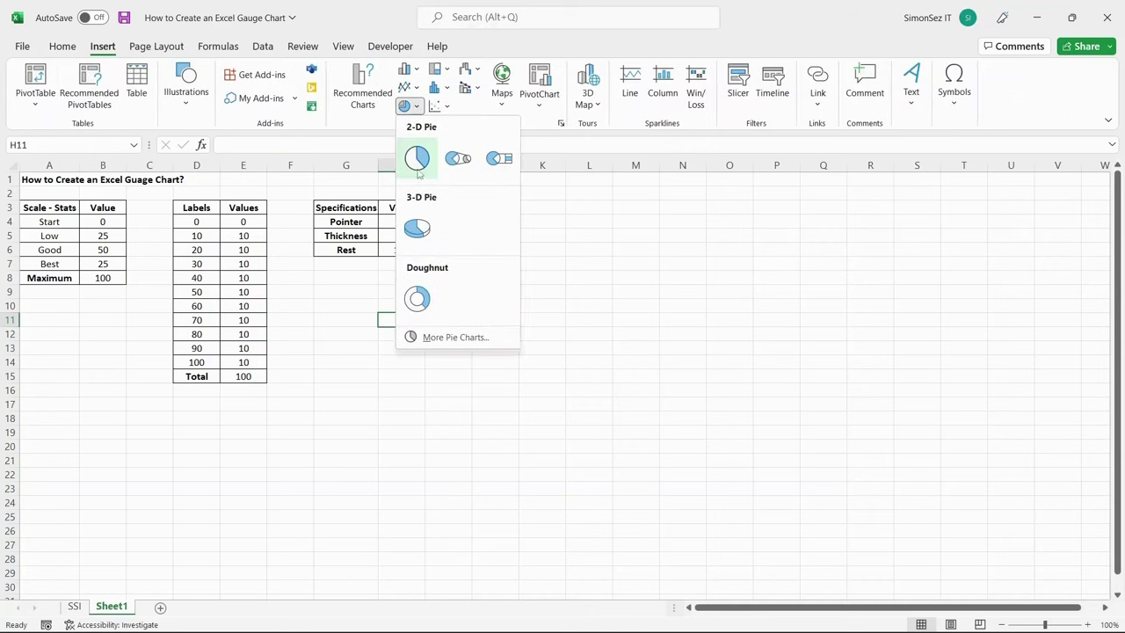
{"action": "left_click", "coordinate": [416, 298]}
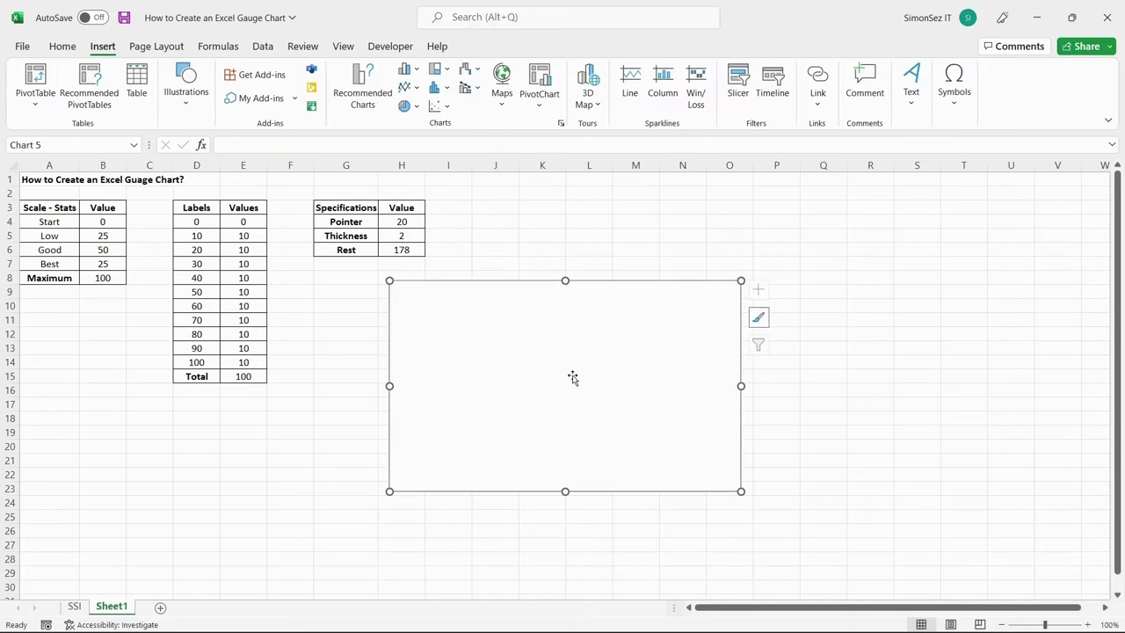
Add a data series named "Table 1" to the empty chart, using Sheet1 cells B4:B8 as its values
{"action": "right_click", "coordinate": [479, 352]}
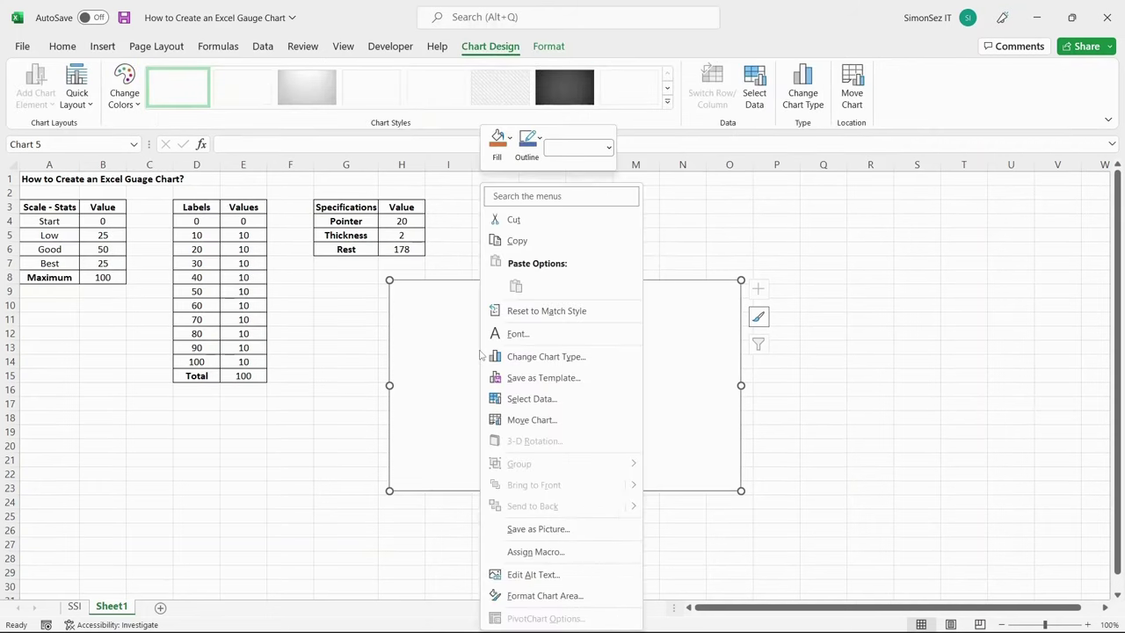
{"action": "left_click", "coordinate": [553, 404]}
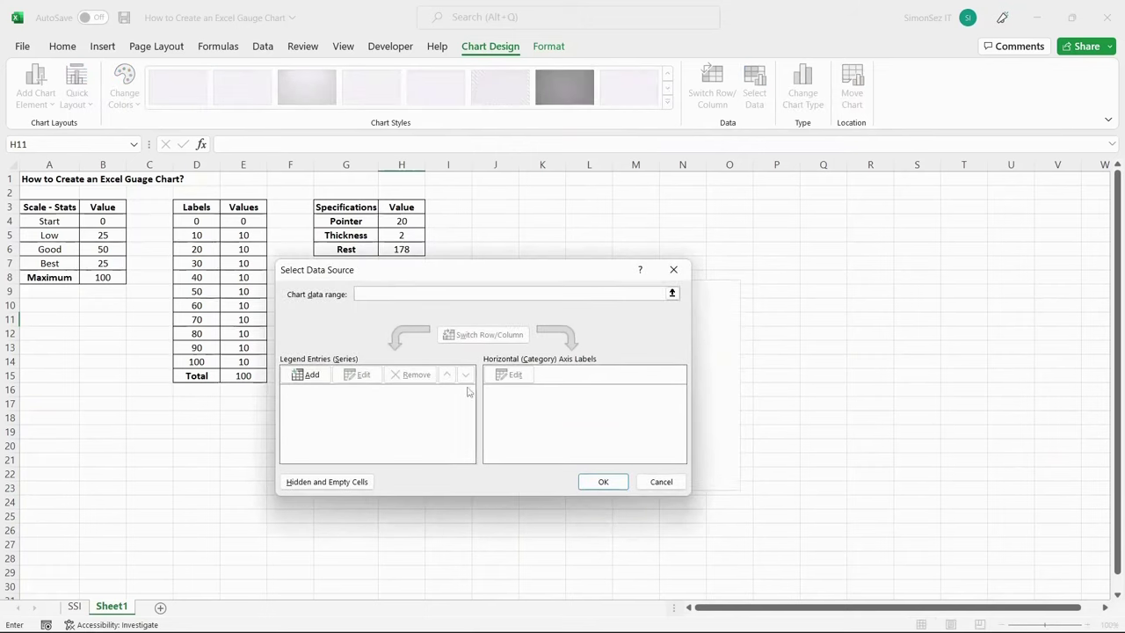
{"action": "left_click", "coordinate": [312, 374]}
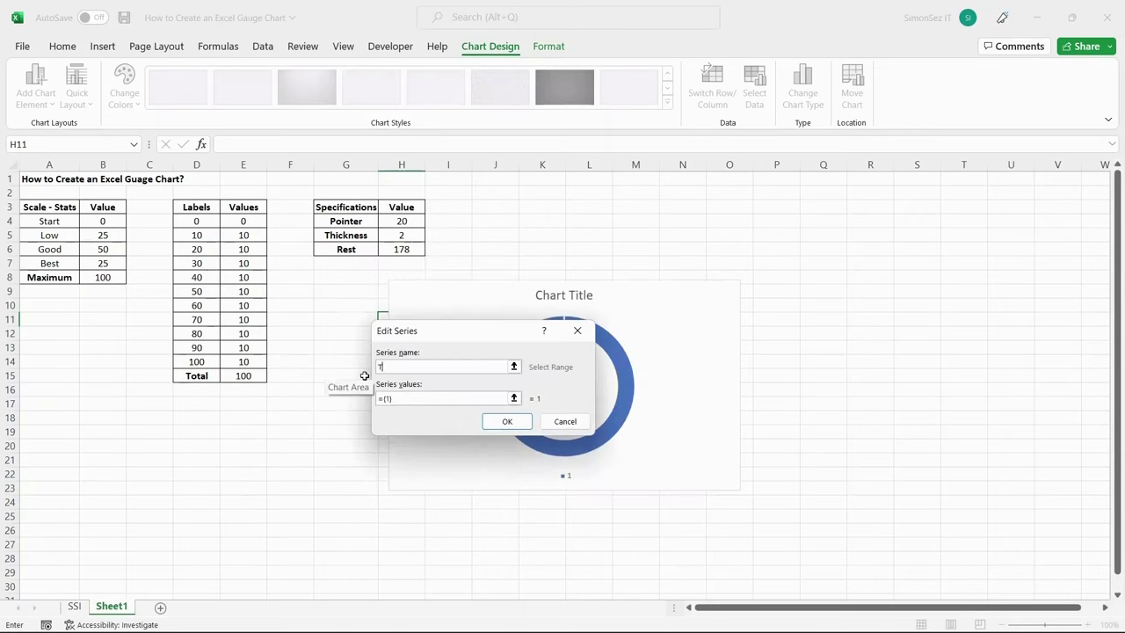
{"action": "type", "text": "Table 1"}
{"action": "left_click", "coordinate": [389, 398]}
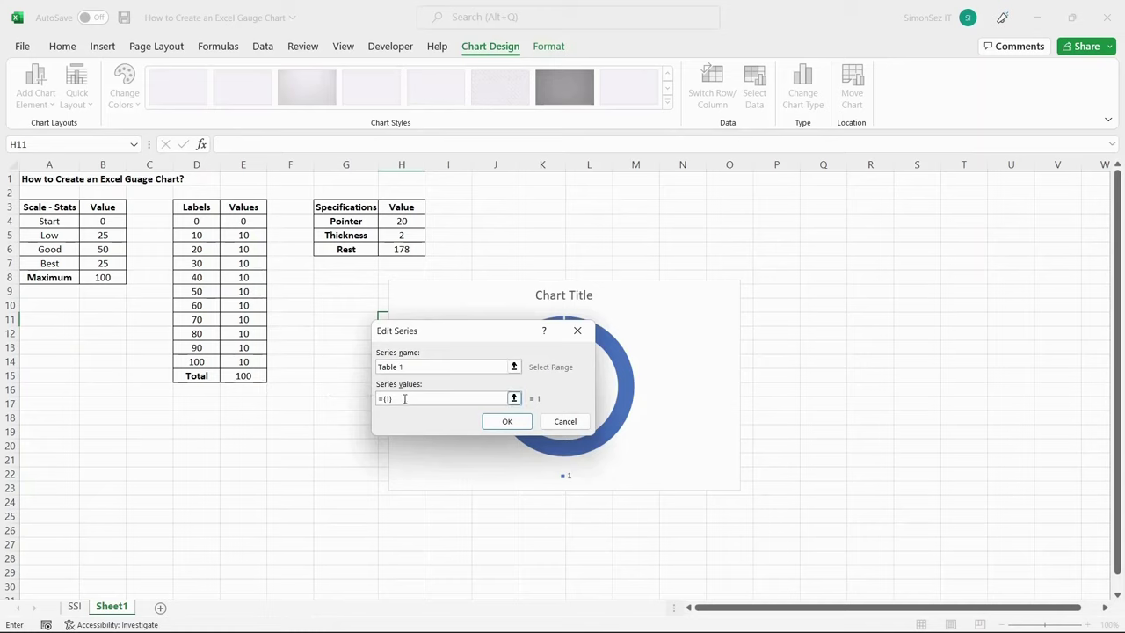
{"action": "double_click", "coordinate": [385, 398]}
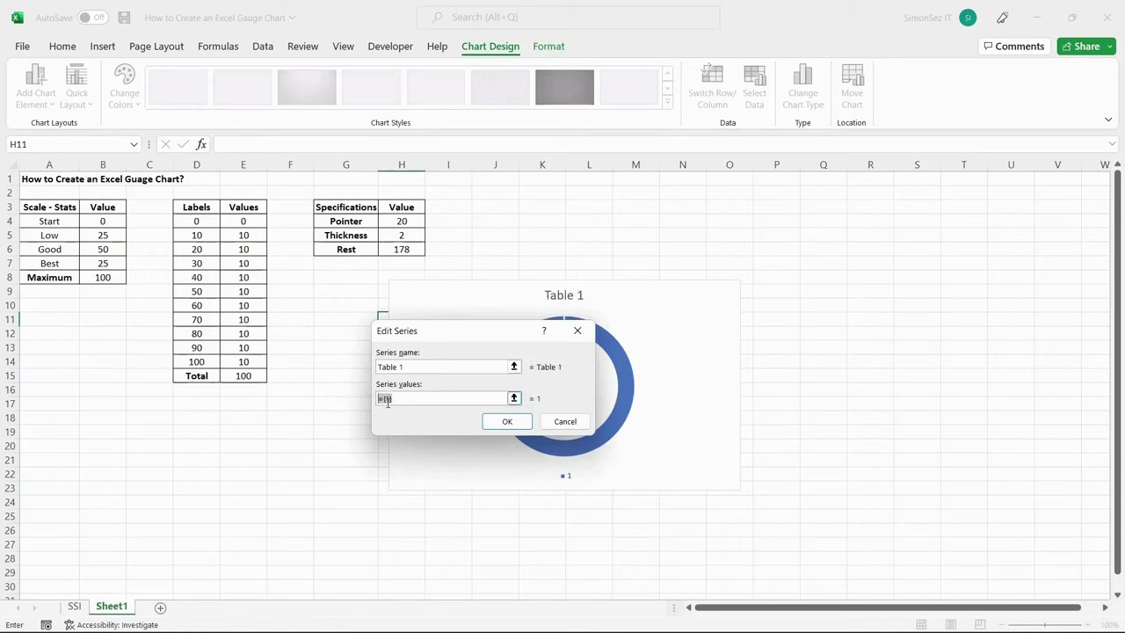
{"action": "key", "text": "BackSpace"}
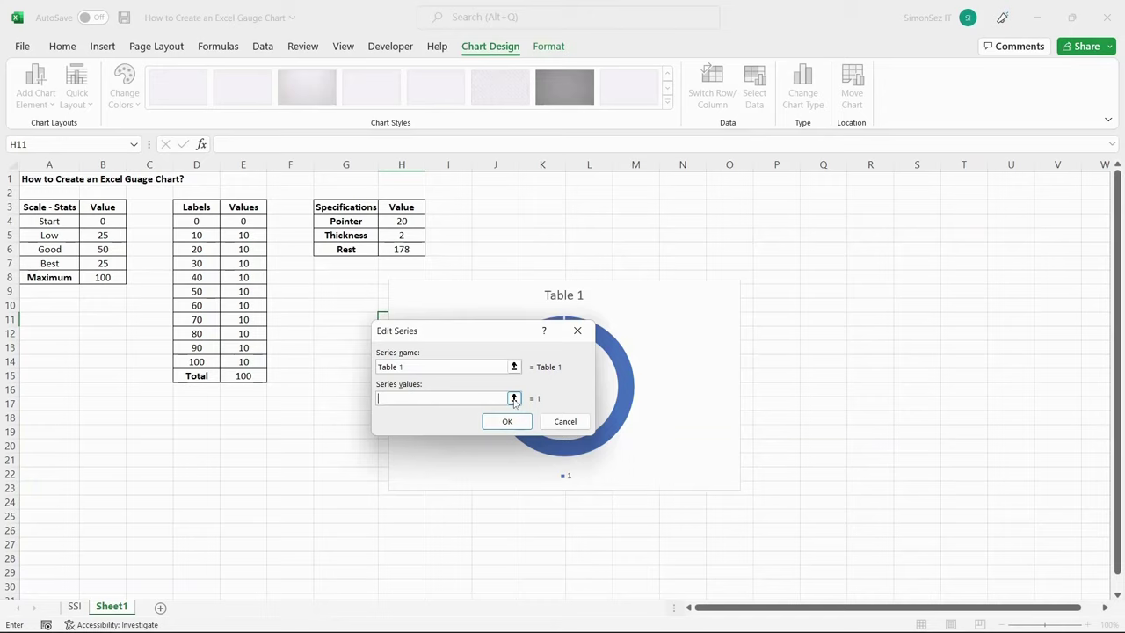
{"action": "left_click", "coordinate": [514, 398]}
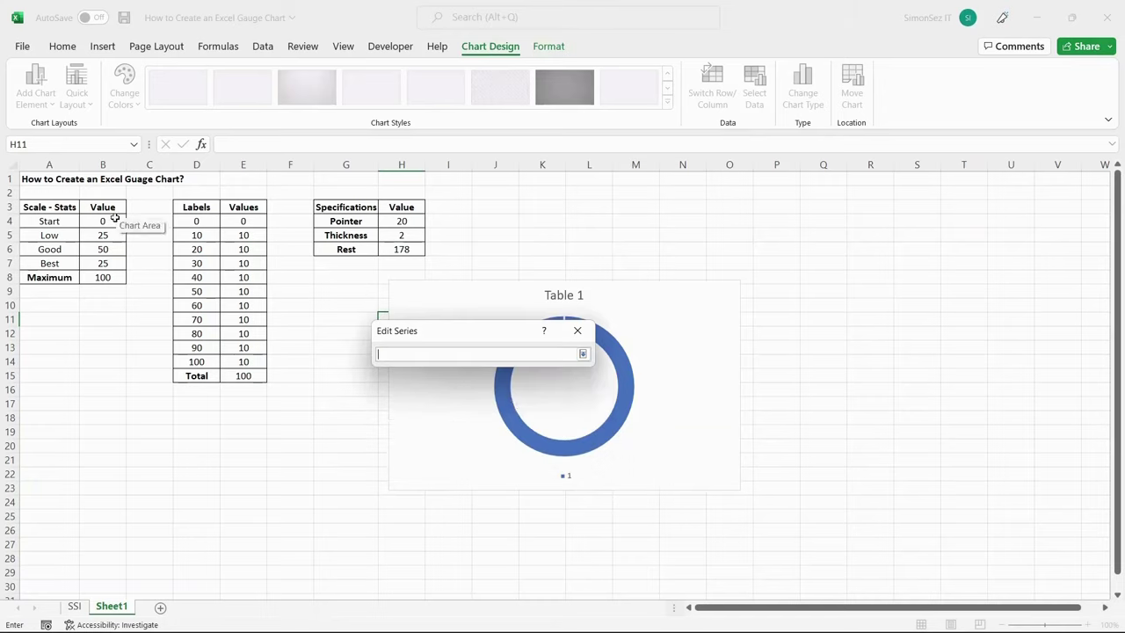
{"action": "left_click_drag", "start_coordinate": [114, 218], "coordinate": [109, 275]}
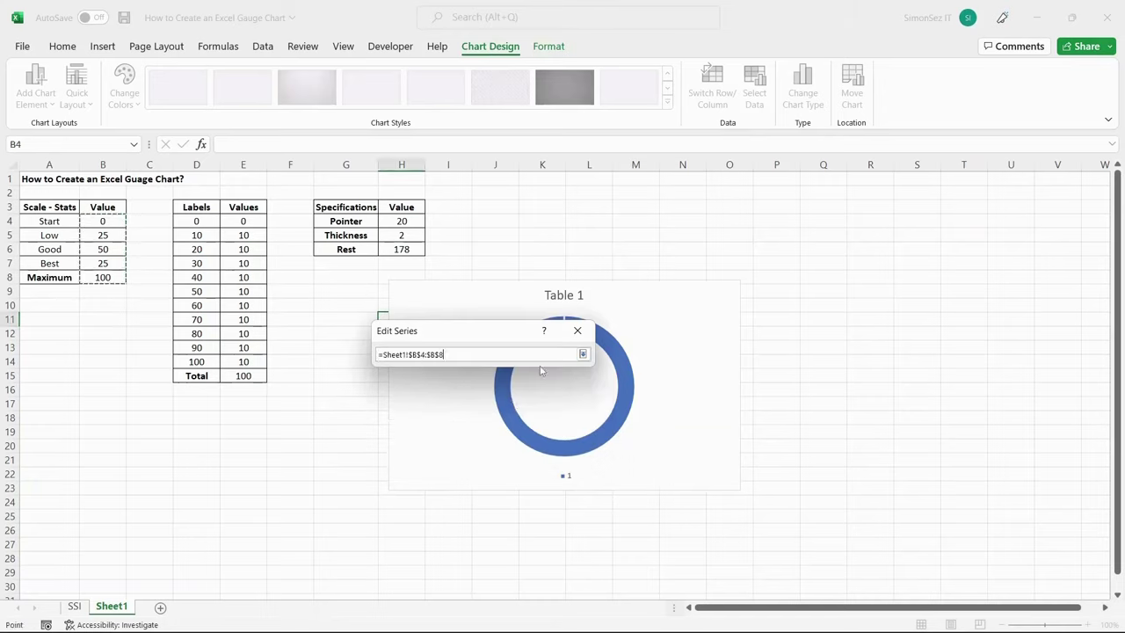
{"action": "left_click", "coordinate": [583, 354]}
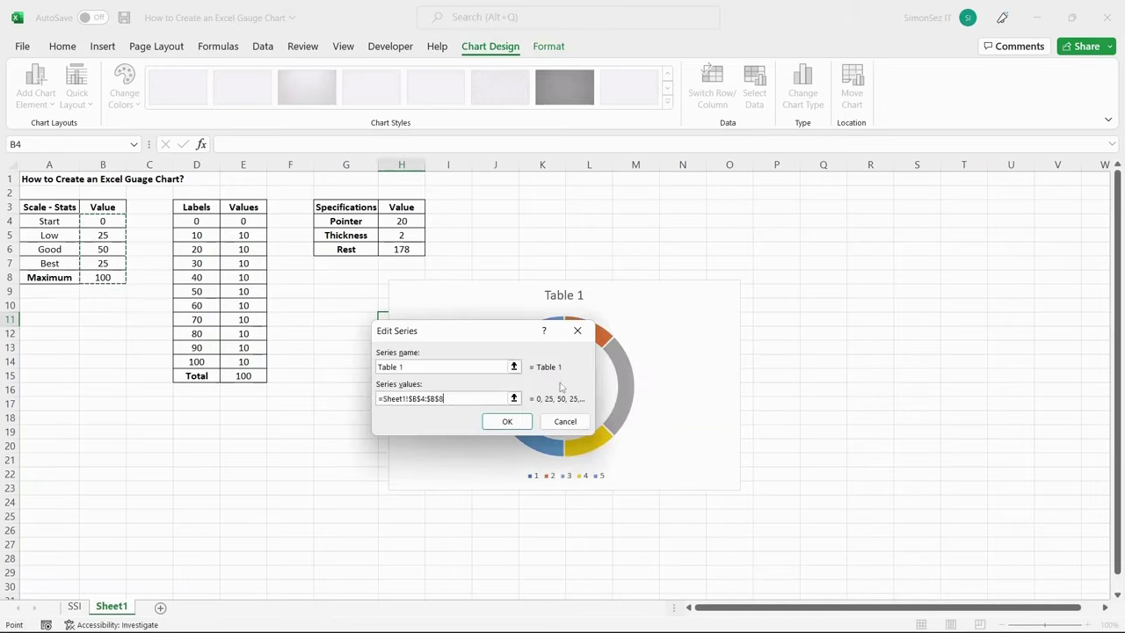
{"action": "left_click", "coordinate": [507, 422]}
{"action": "left_click", "coordinate": [603, 479]}
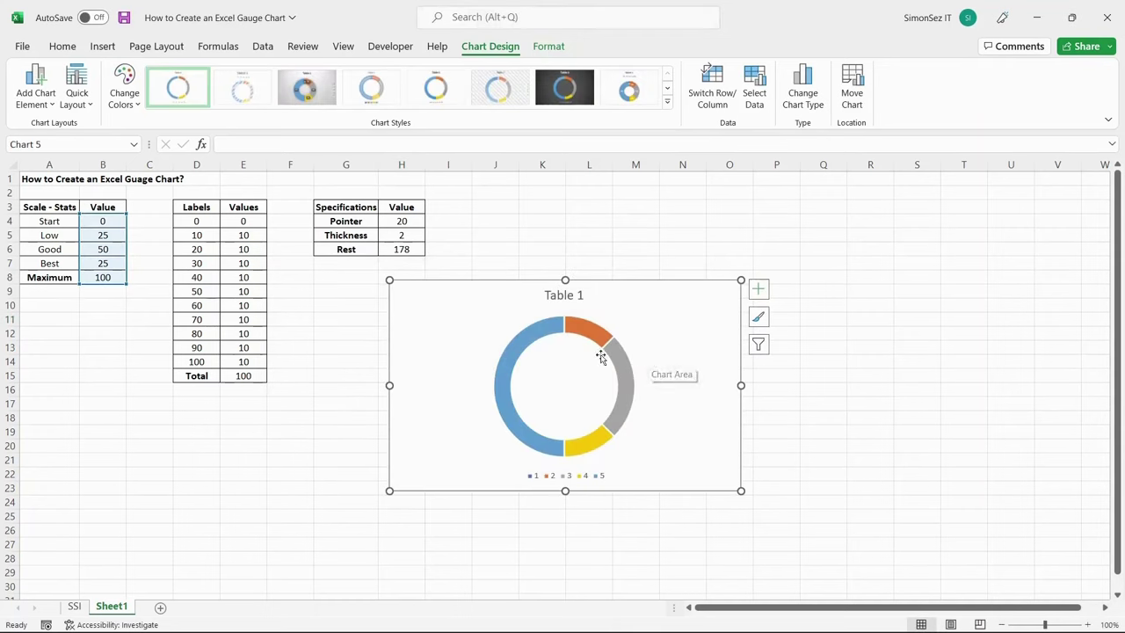
Set the doughnut series' angle of first slice to 270°
{"action": "right_click", "coordinate": [549, 328]}
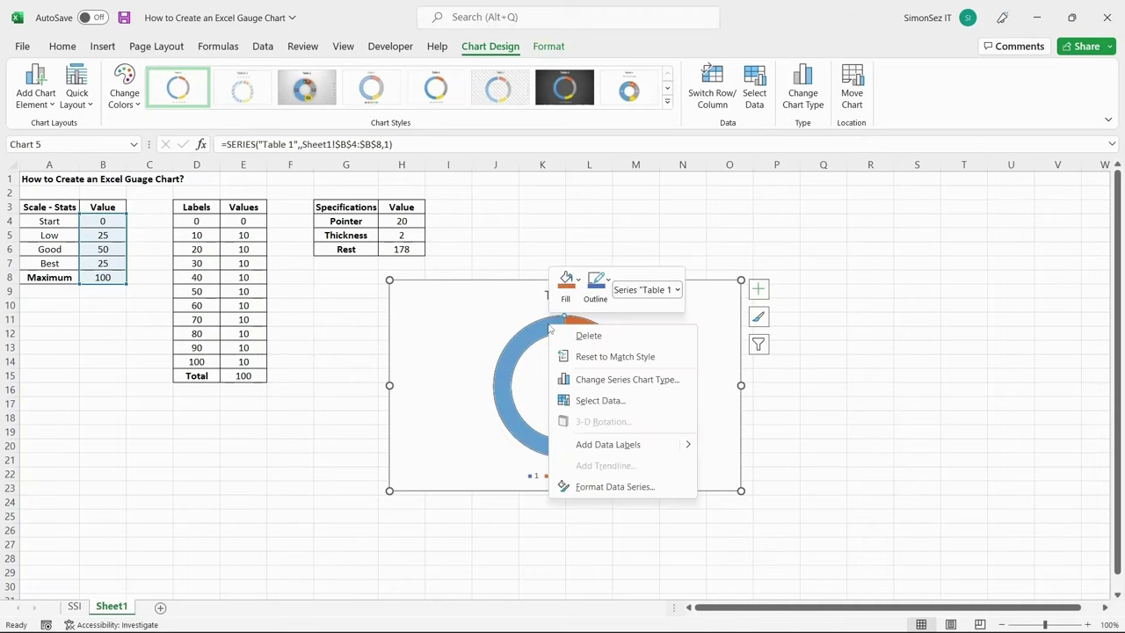
{"action": "key", "text": "Escape"}
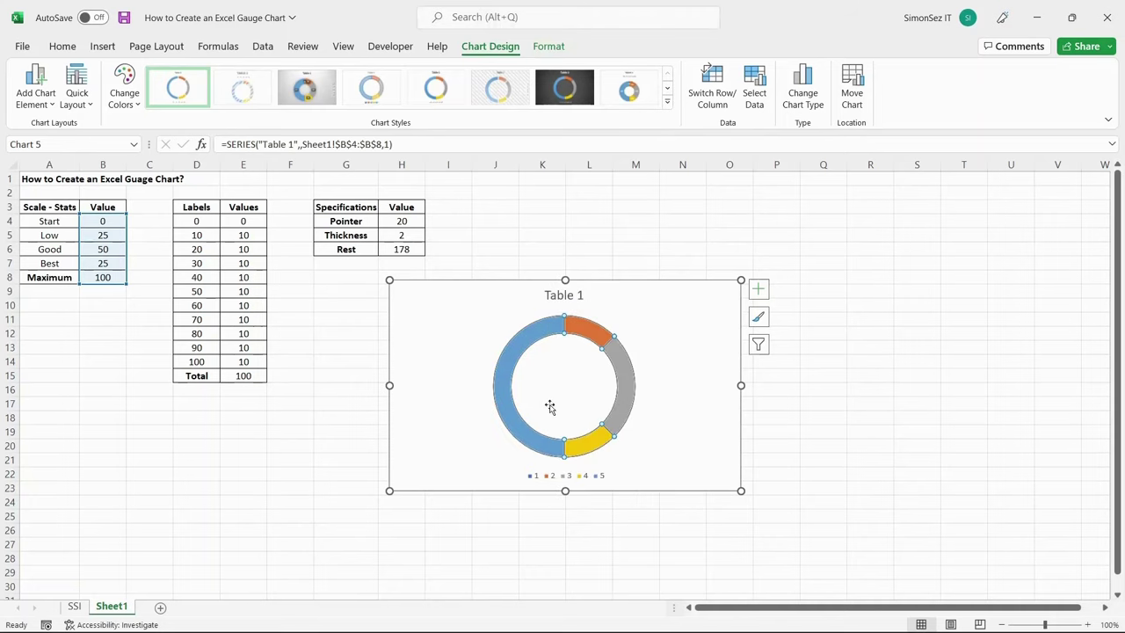
{"action": "right_click", "coordinate": [544, 329]}
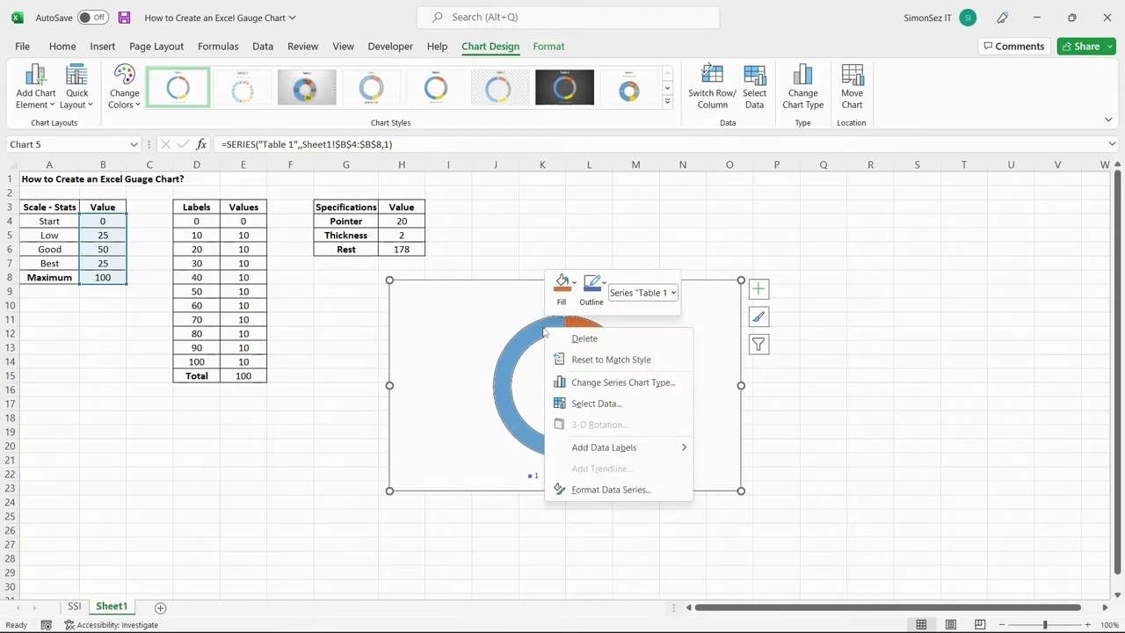
{"action": "left_click", "coordinate": [642, 490]}
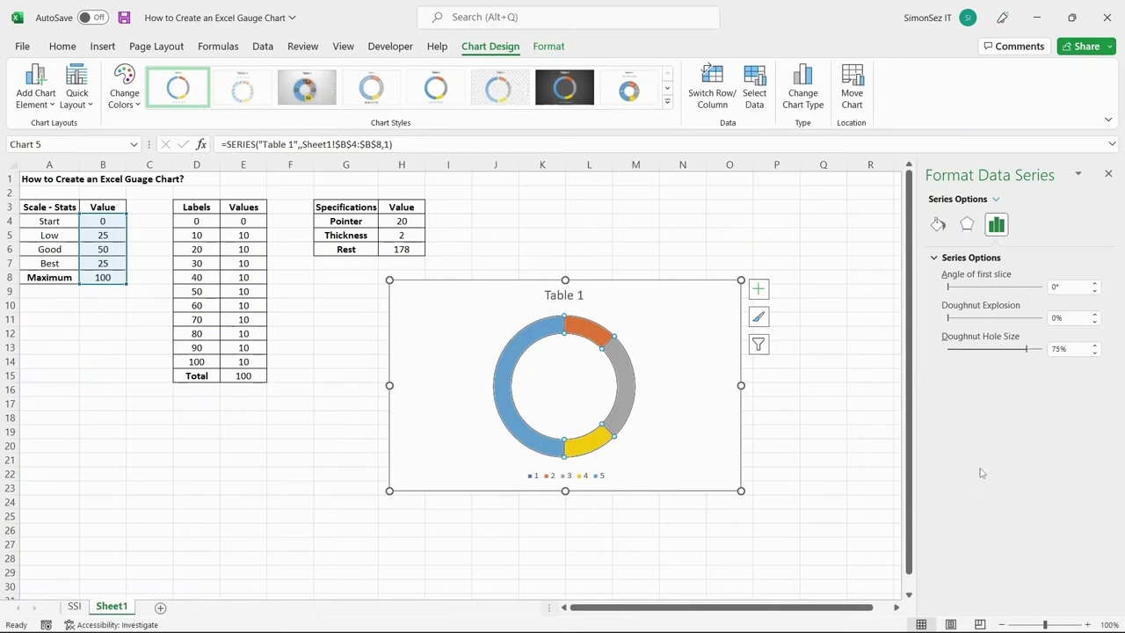
{"action": "double_click", "coordinate": [1083, 289]}
{"action": "type", "text": "270"}
{"action": "key", "text": "Return"}
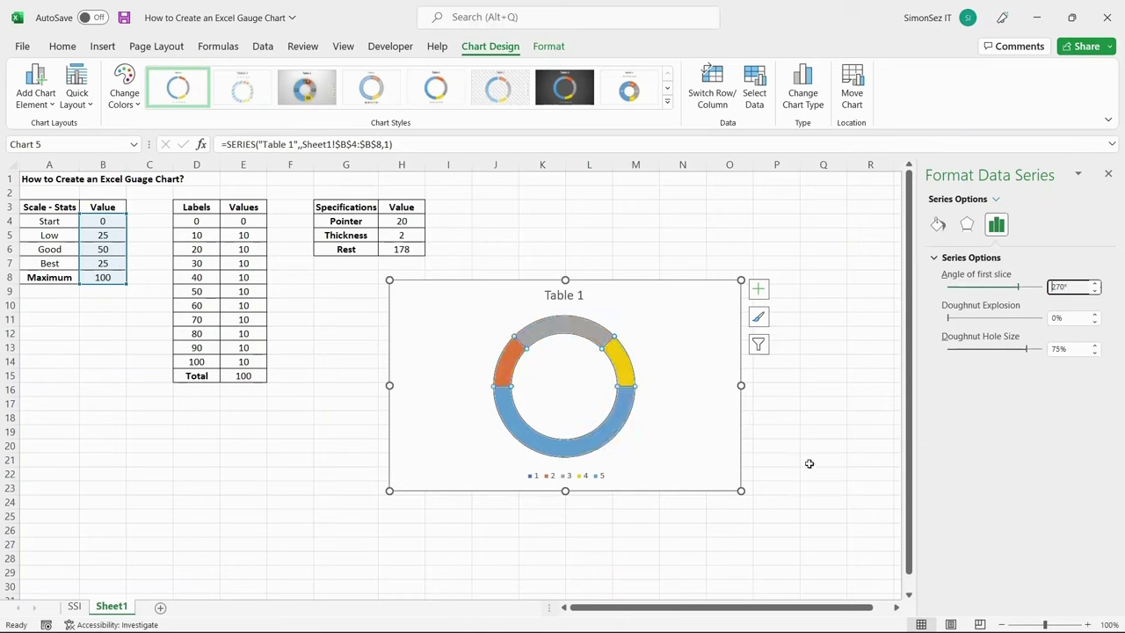
Try a doughnut hole size of 70%, and return it to 75%
{"action": "left_click", "coordinate": [1095, 352]}
{"action": "left_click", "coordinate": [1095, 352]}
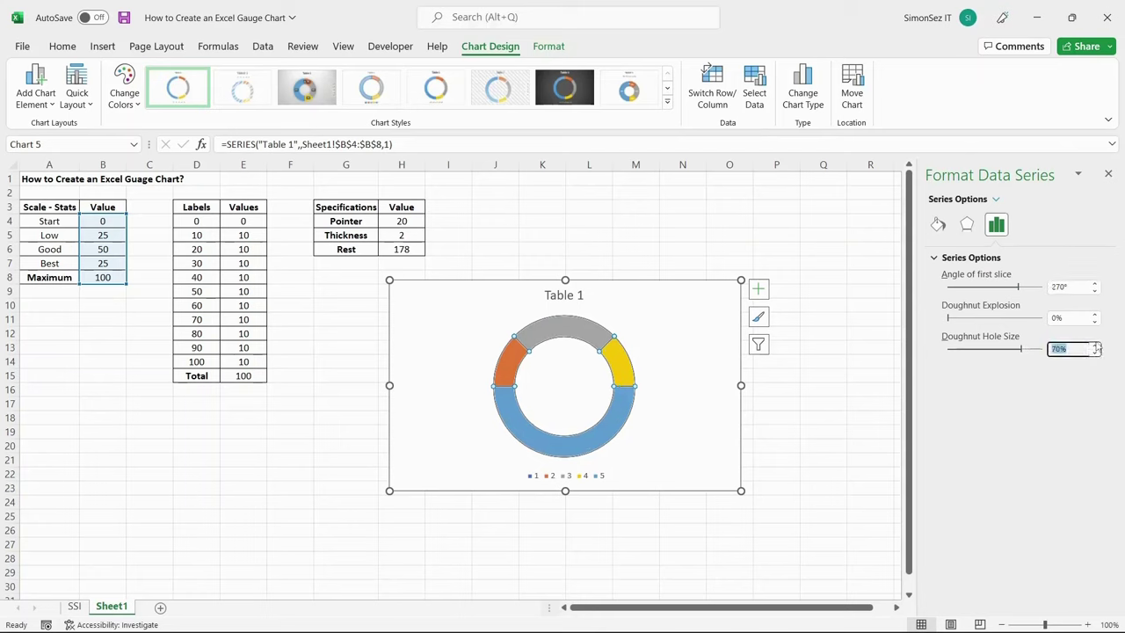
{"action": "left_click", "coordinate": [1097, 347]}
{"action": "left_click", "coordinate": [1097, 347]}
{"action": "left_click", "coordinate": [1096, 347]}
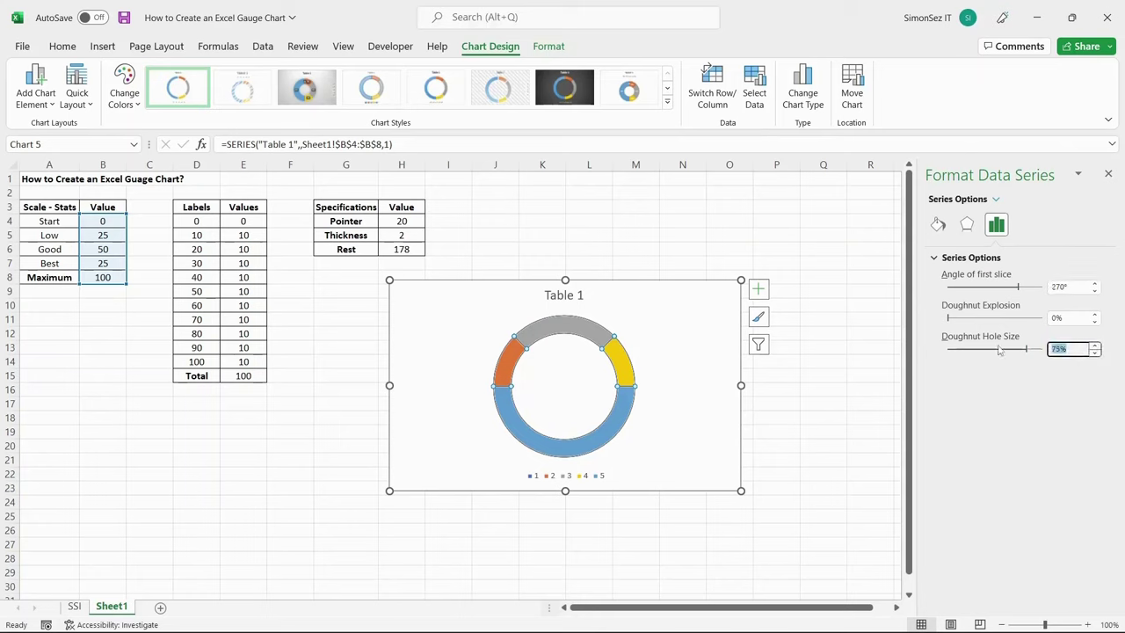
{"action": "left_click", "coordinate": [671, 429]}
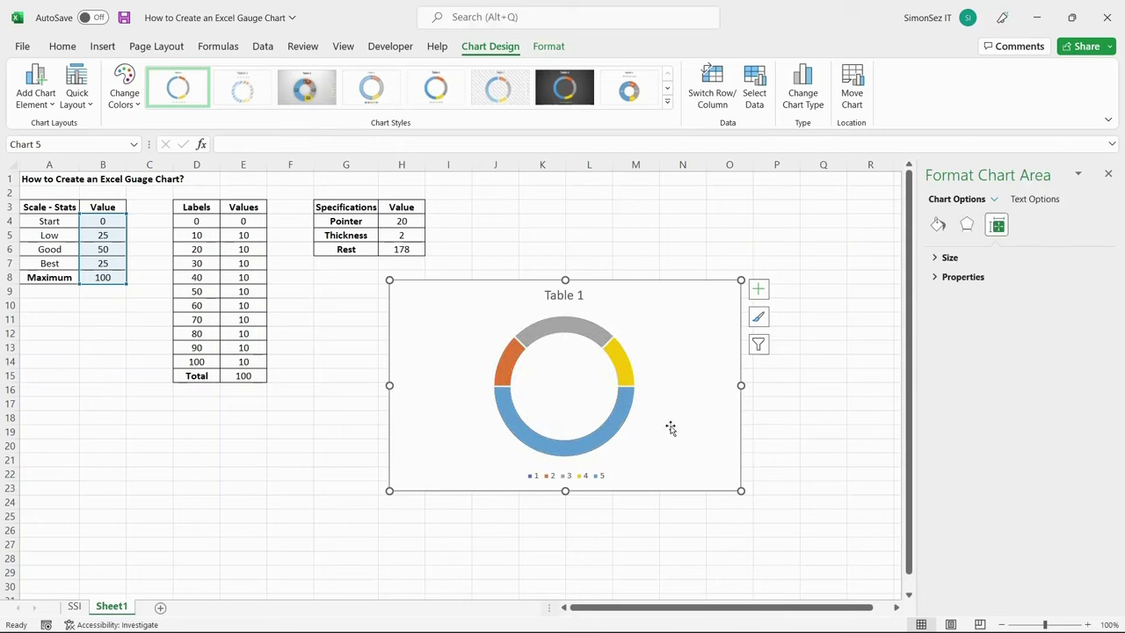
Remove the fill from the large lower half slice of the doughnut
{"action": "left_click", "coordinate": [621, 417]}
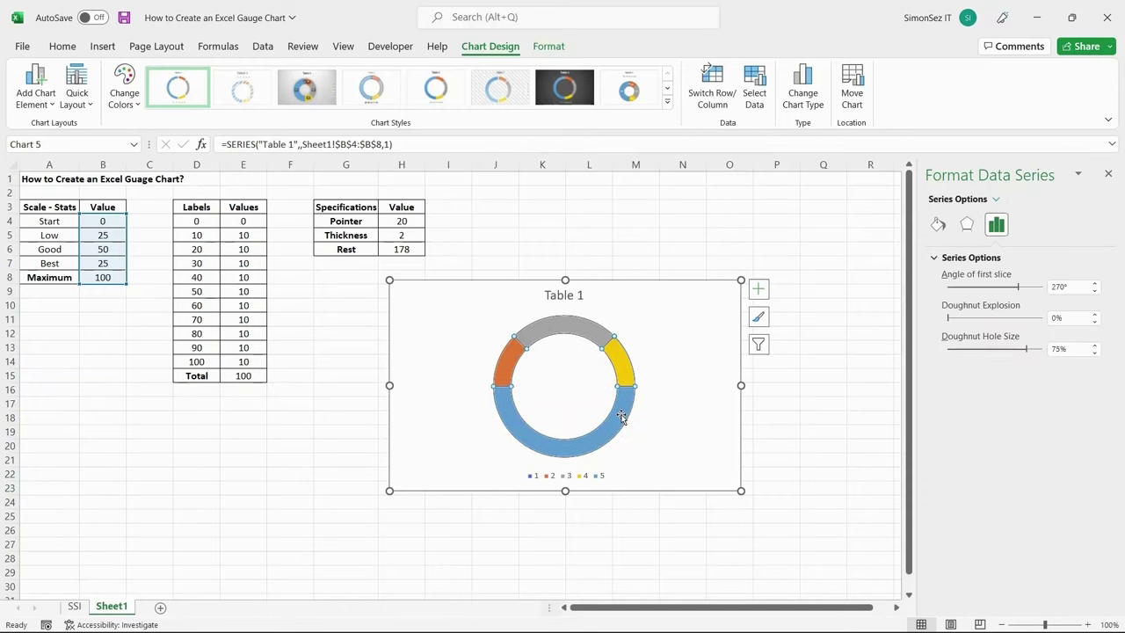
{"action": "left_click", "coordinate": [622, 417]}
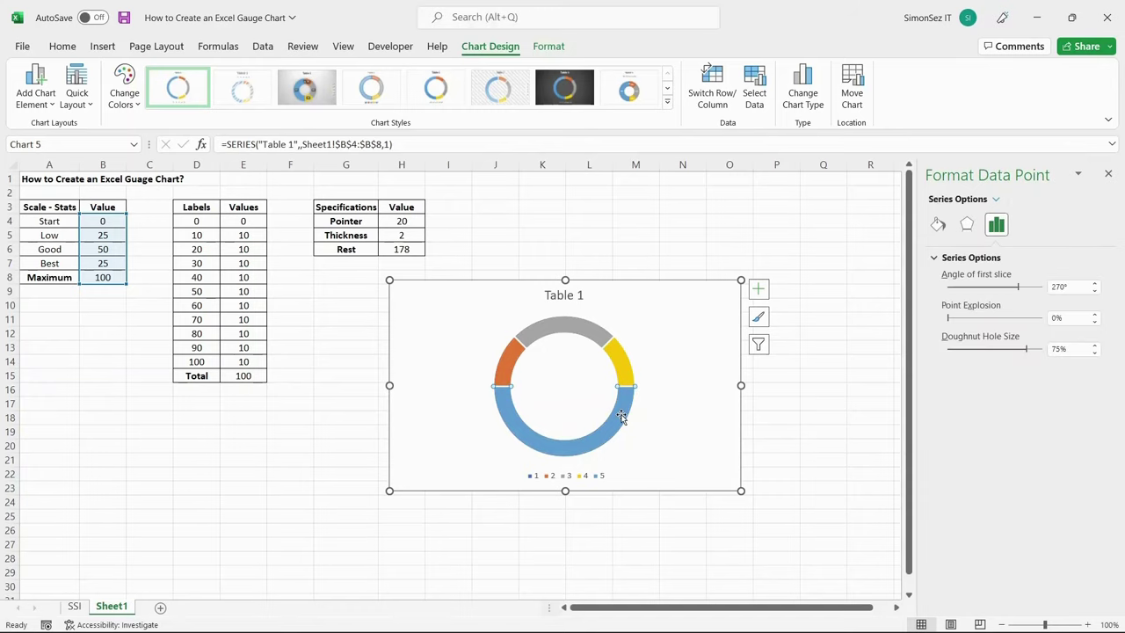
{"action": "left_click", "coordinate": [938, 224]}
{"action": "left_click", "coordinate": [948, 279]}
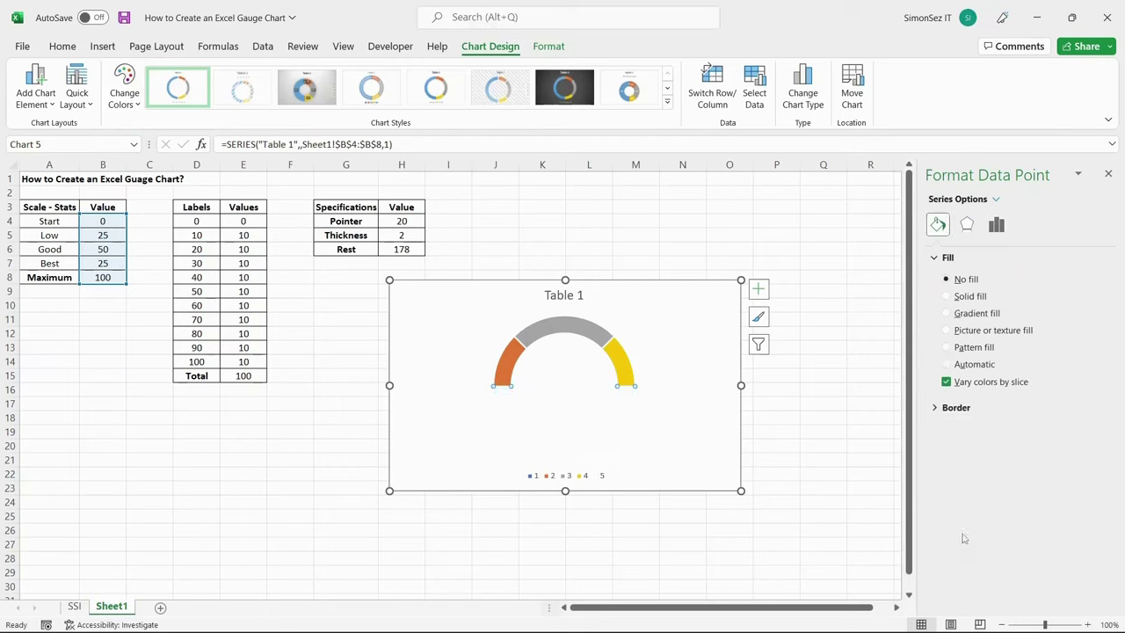
{"action": "left_click", "coordinate": [511, 357]}
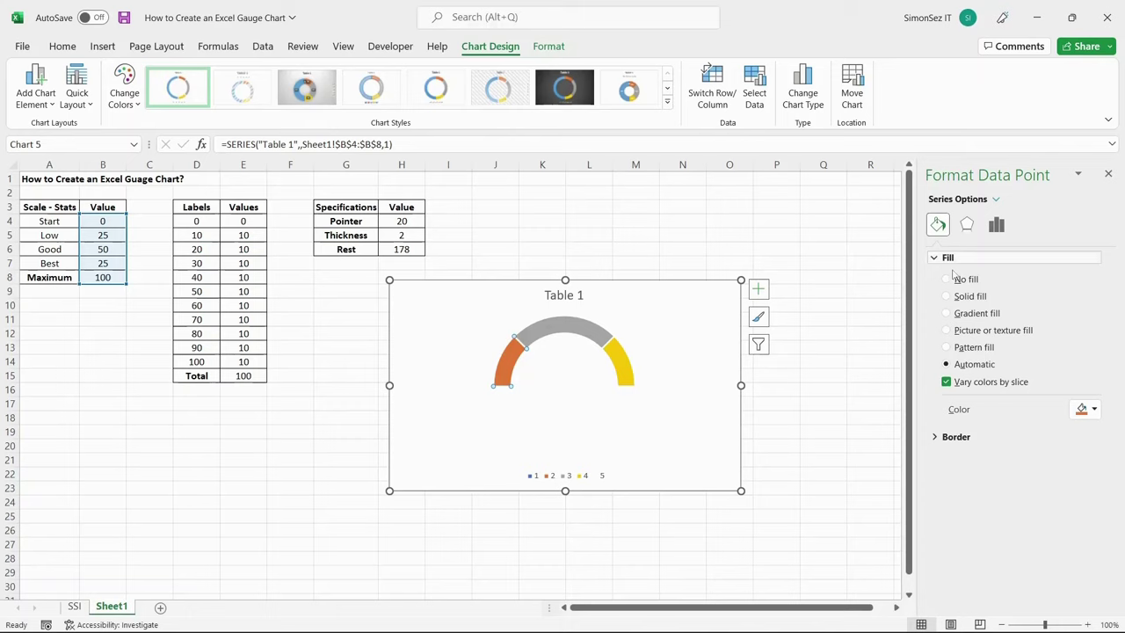
{"action": "left_click", "coordinate": [1093, 410]}
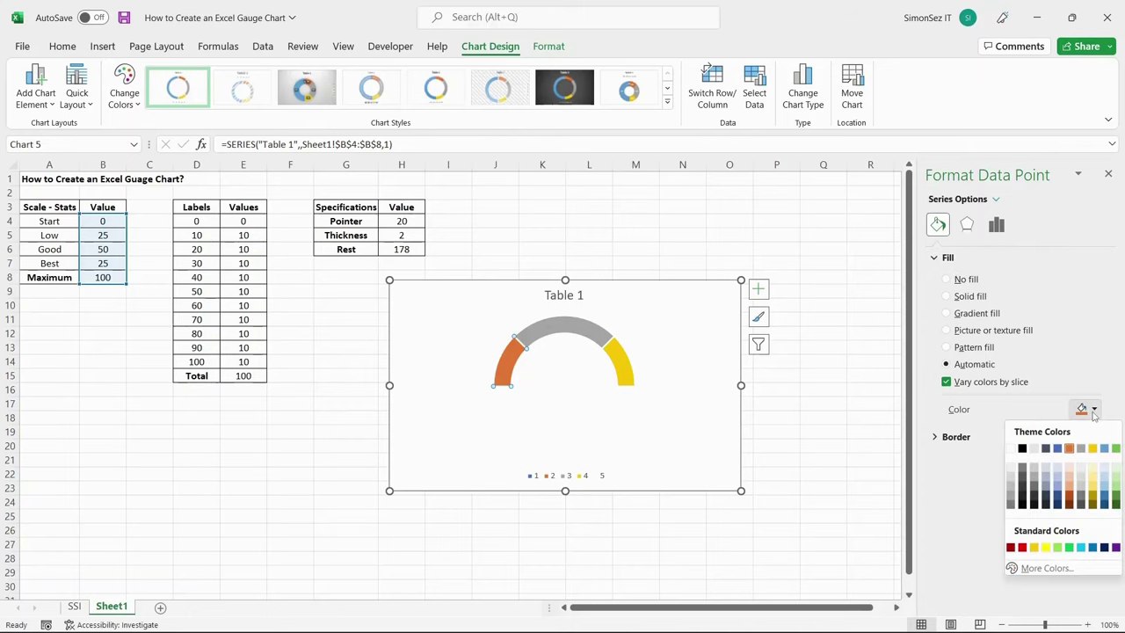
{"action": "left_click", "coordinate": [975, 492]}
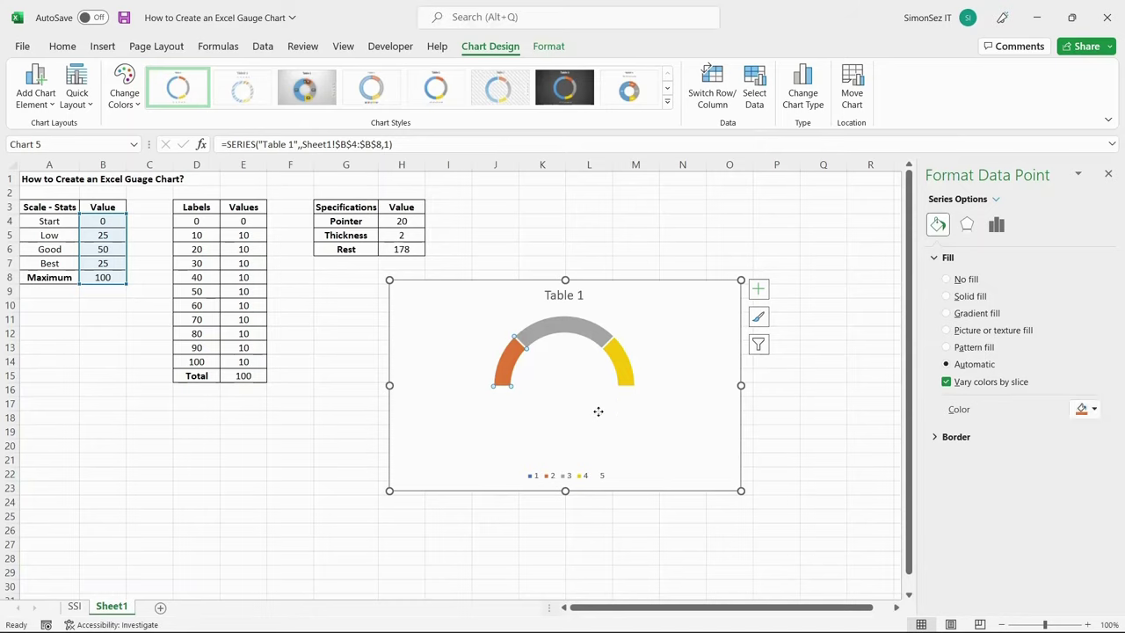
{"action": "left_click", "coordinate": [597, 412]}
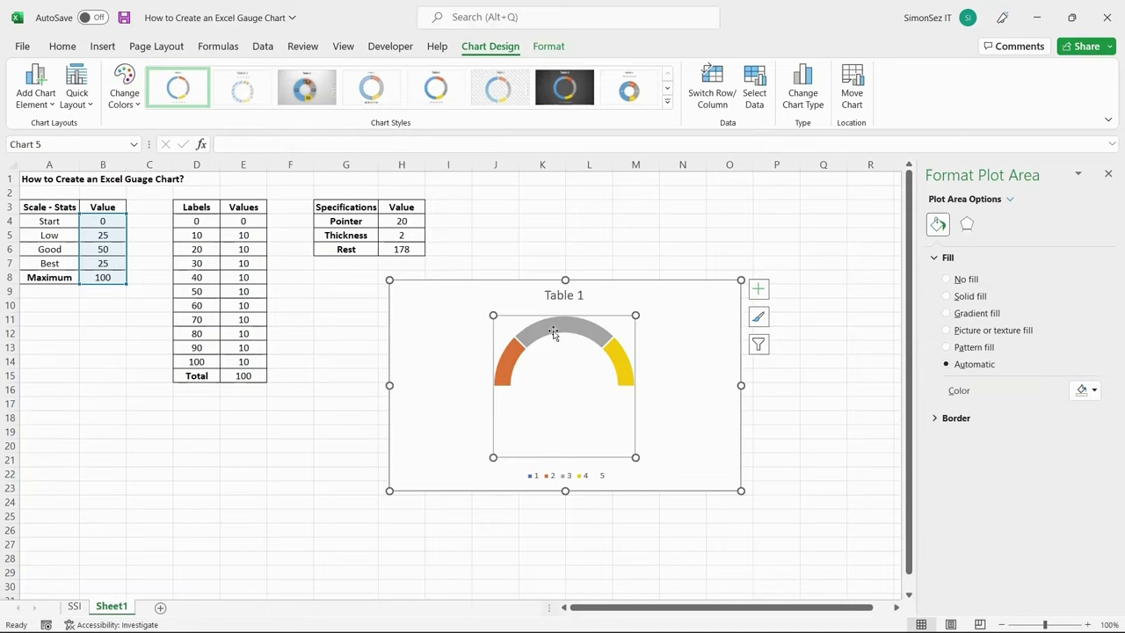
Add data labels to the half-doughnut chart
{"action": "left_click", "coordinate": [701, 359]}
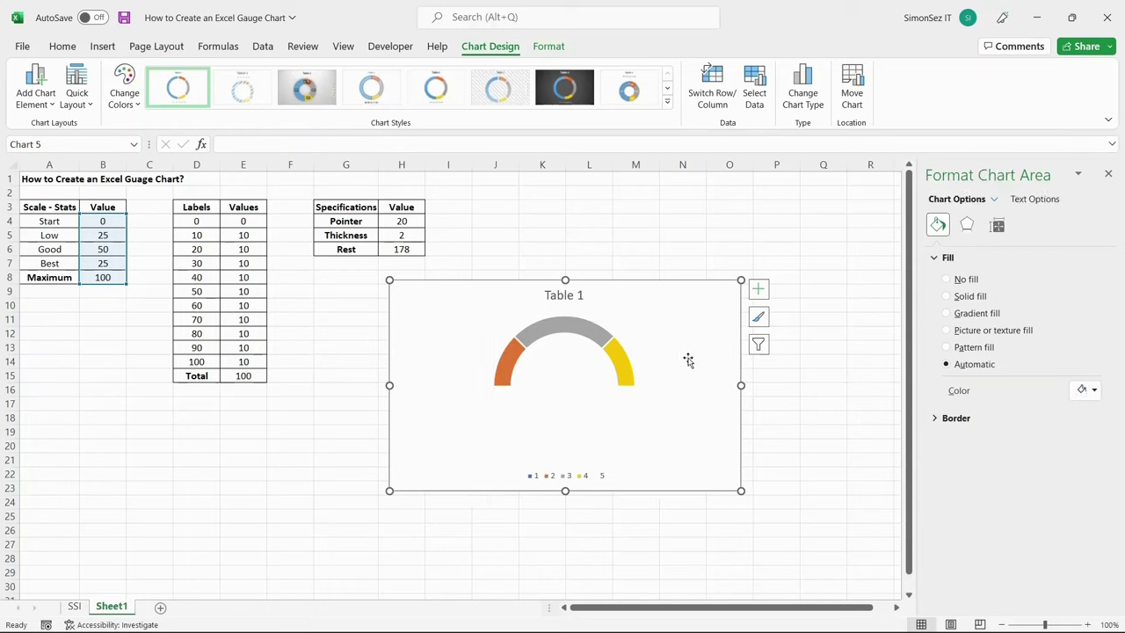
{"action": "left_click", "coordinate": [766, 296]}
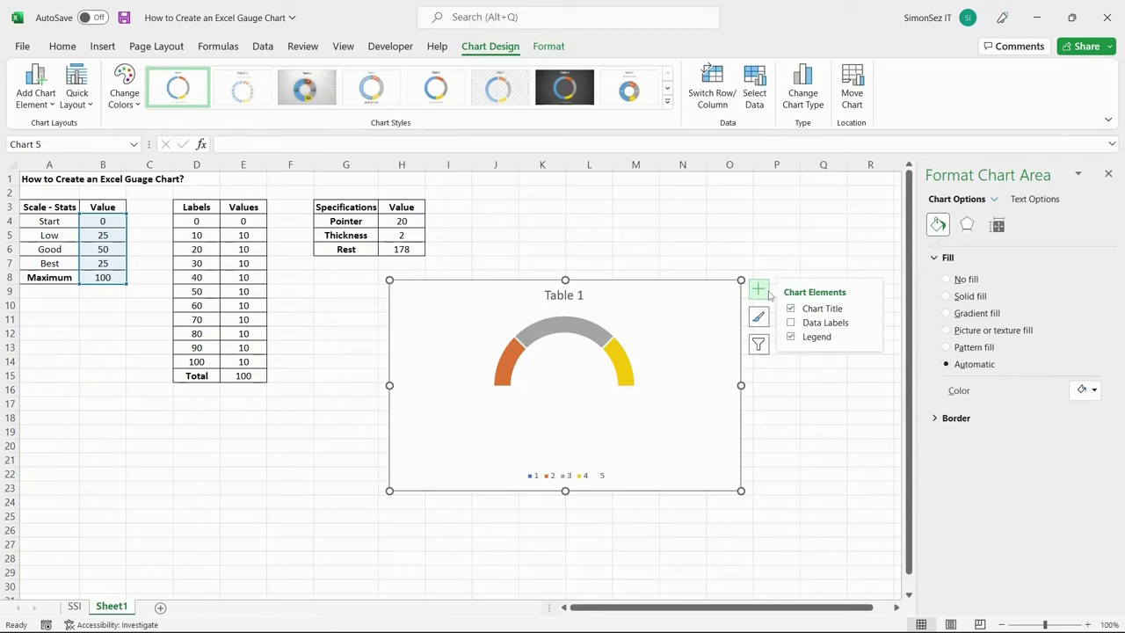
{"action": "left_click", "coordinate": [791, 323]}
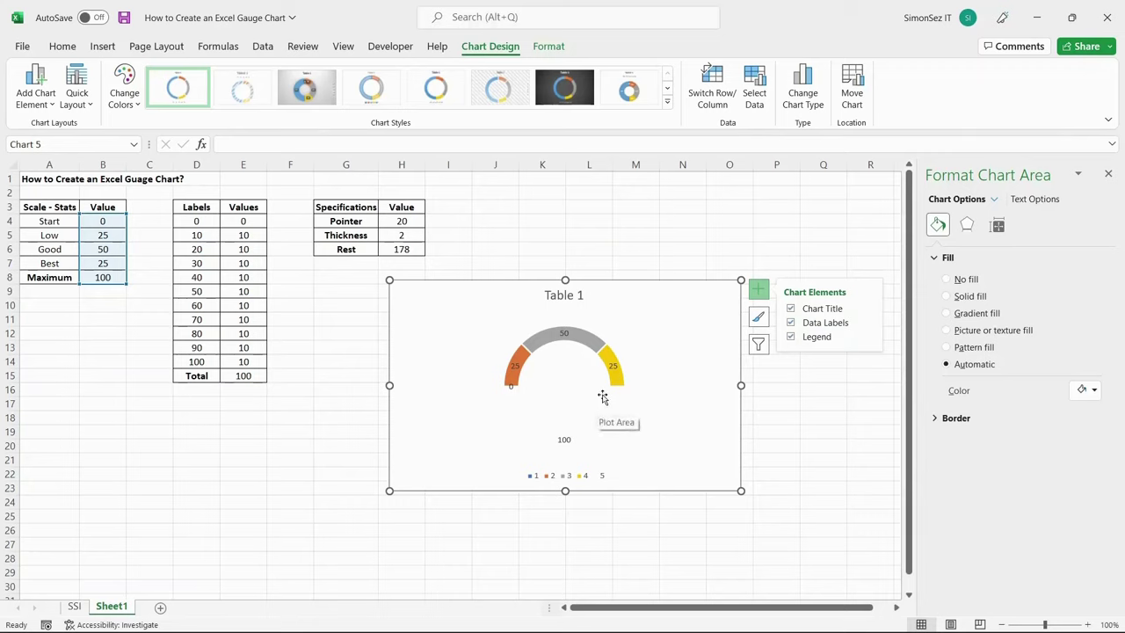
Make the doughnut's data labels show only the names from cells A4:A7, without values or leader lines
{"action": "right_click", "coordinate": [517, 367]}
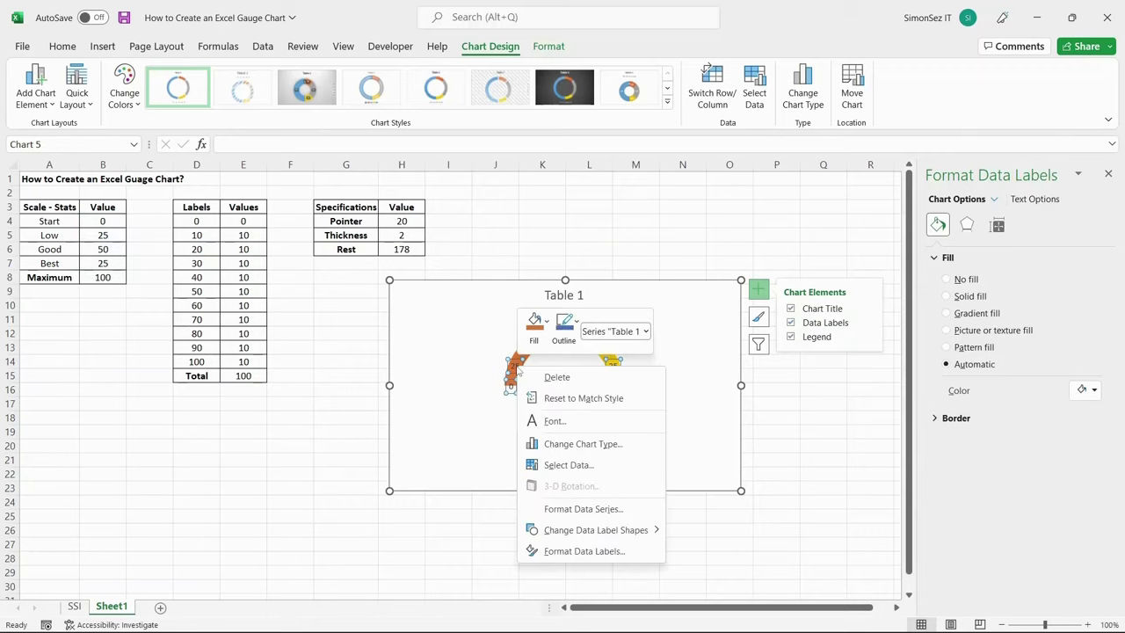
{"action": "left_click", "coordinate": [578, 550]}
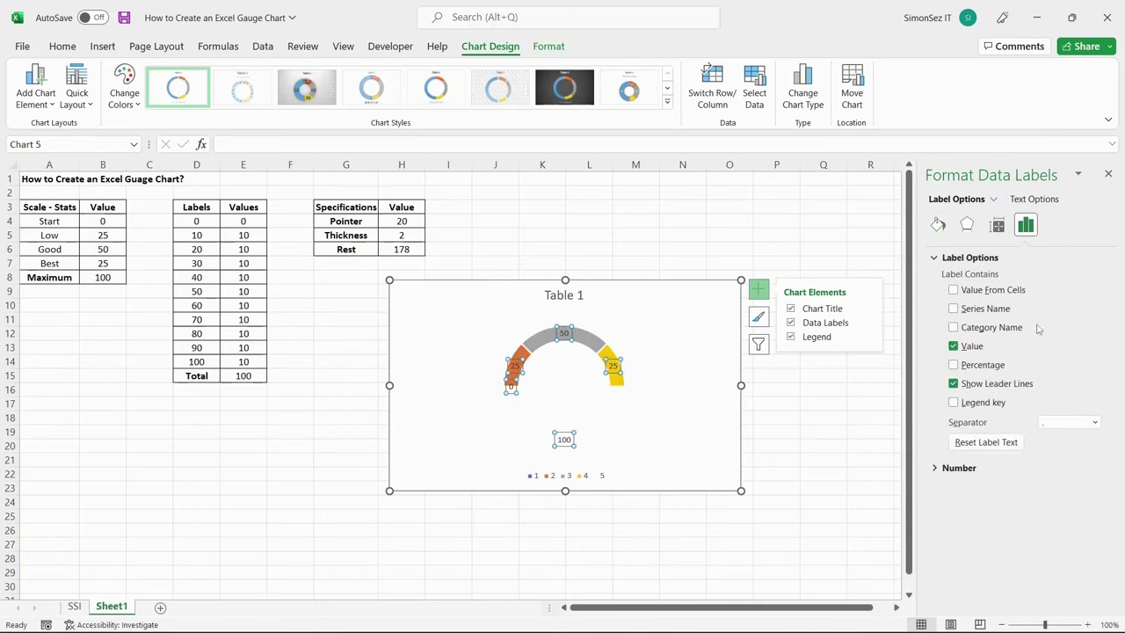
{"action": "left_click", "coordinate": [954, 290]}
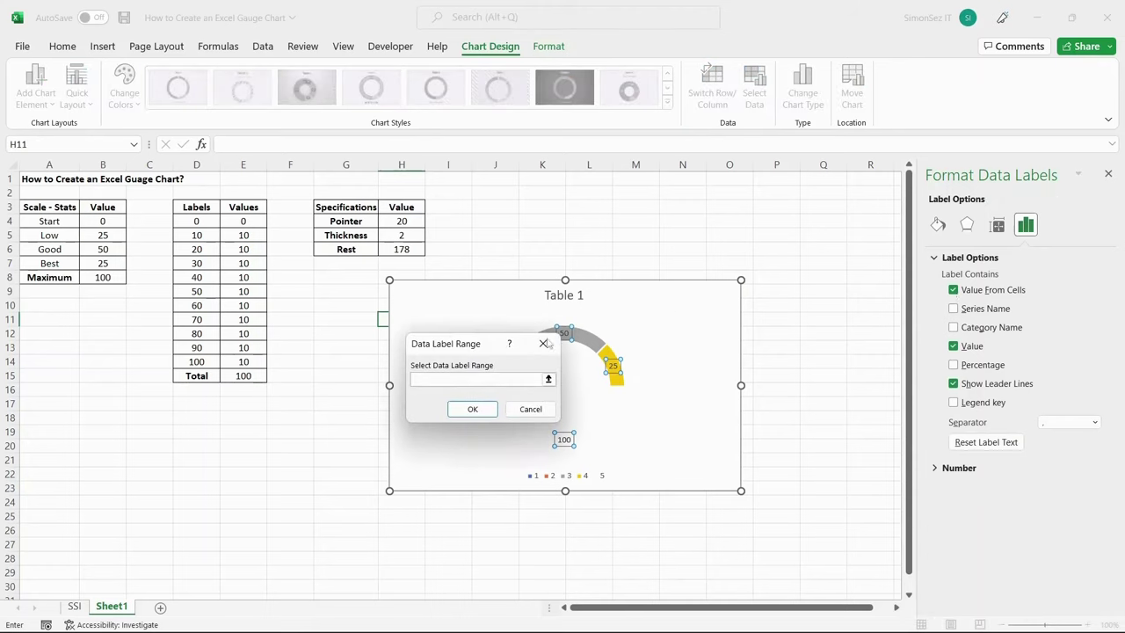
{"action": "left_click_drag", "start_coordinate": [53, 222], "coordinate": [62, 264]}
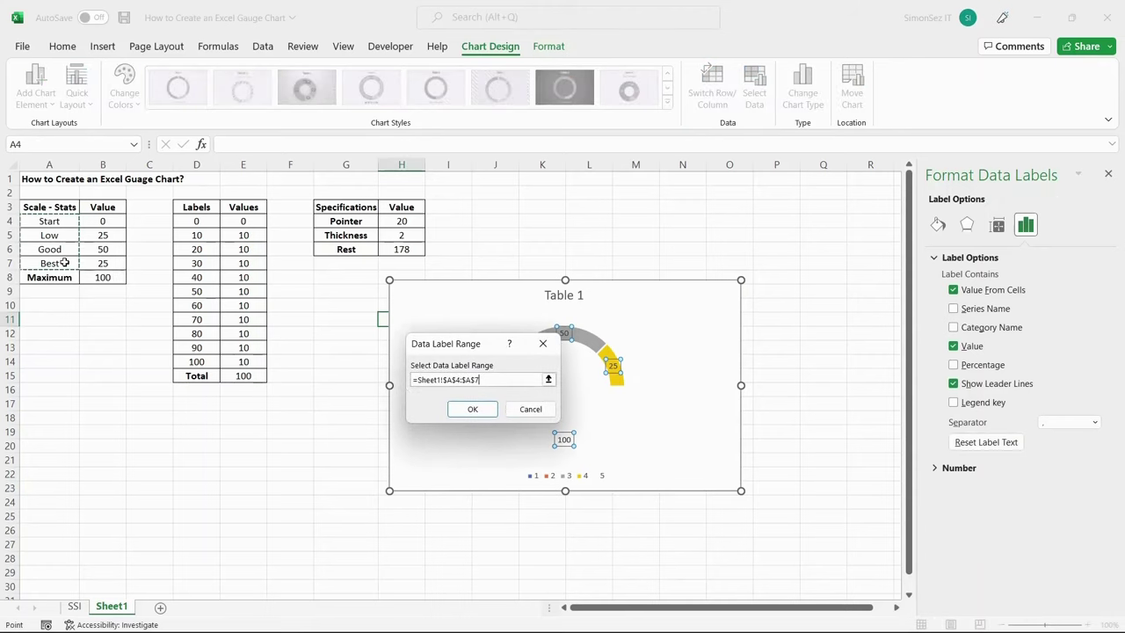
{"action": "left_click", "coordinate": [470, 410]}
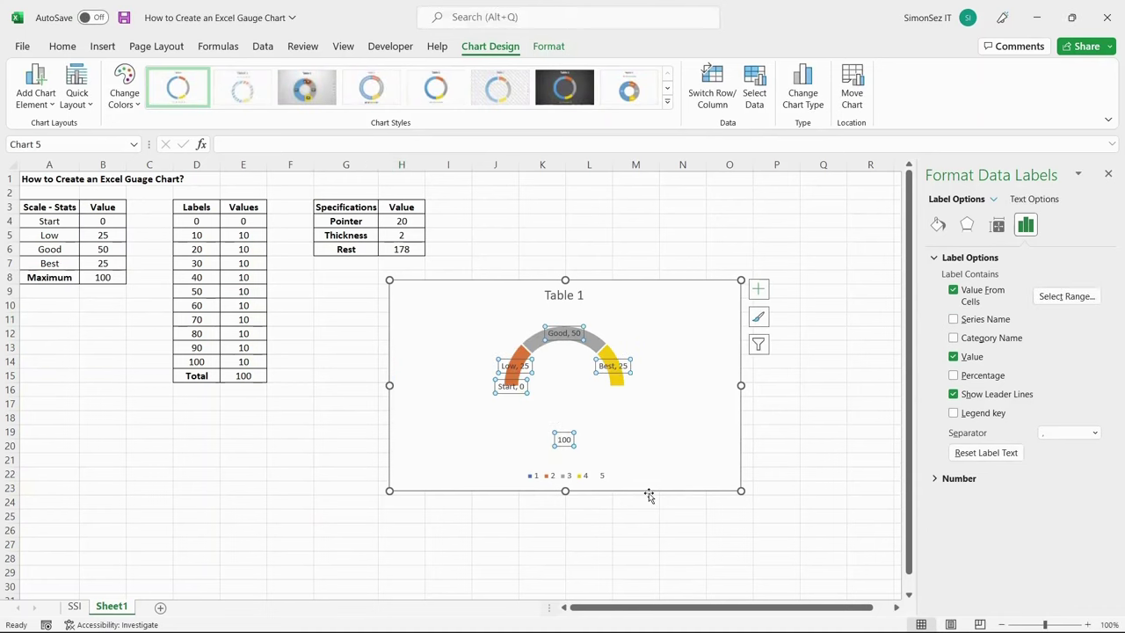
{"action": "left_click", "coordinate": [954, 394]}
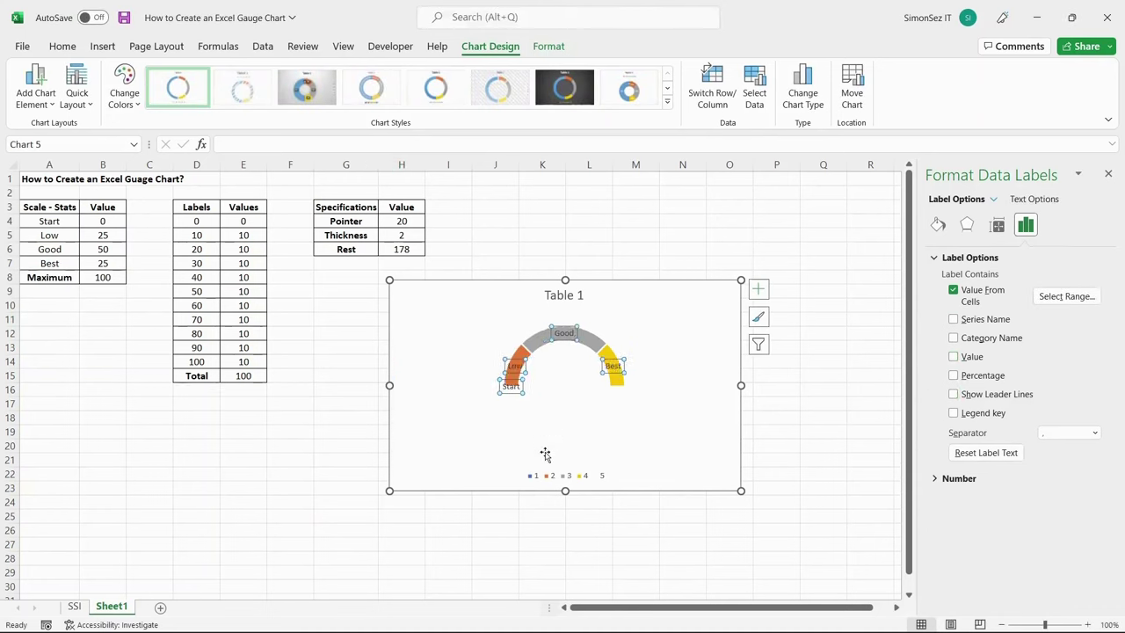
Delete the Start data label from the doughnut
{"action": "left_click", "coordinate": [563, 434]}
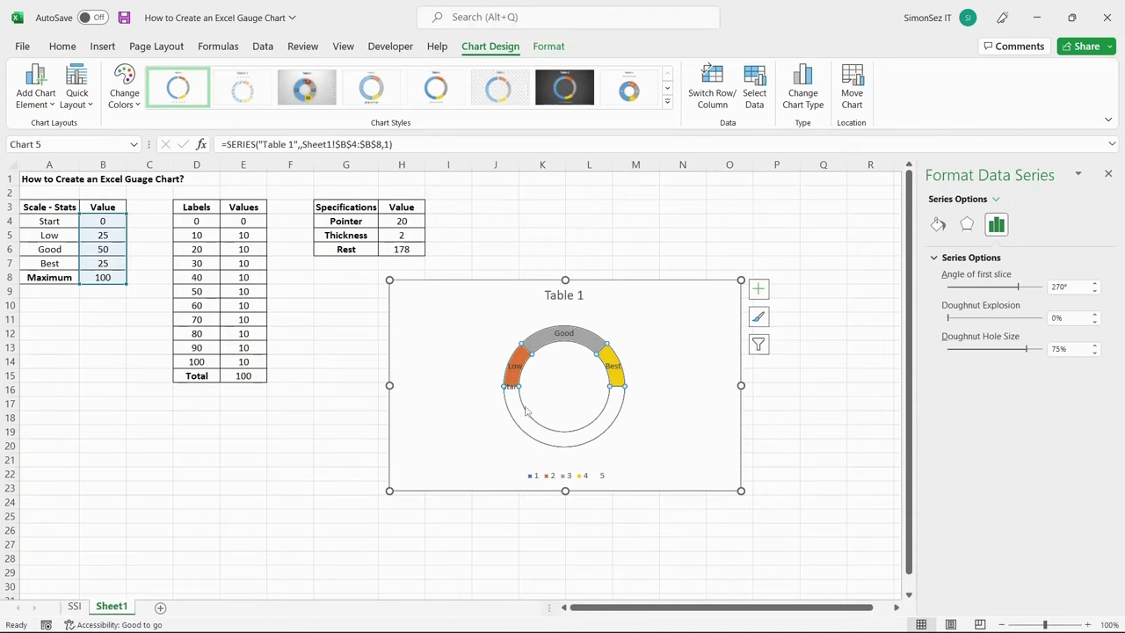
{"action": "left_click", "coordinate": [497, 412]}
{"action": "left_click", "coordinate": [512, 385]}
{"action": "left_click", "coordinate": [512, 387]}
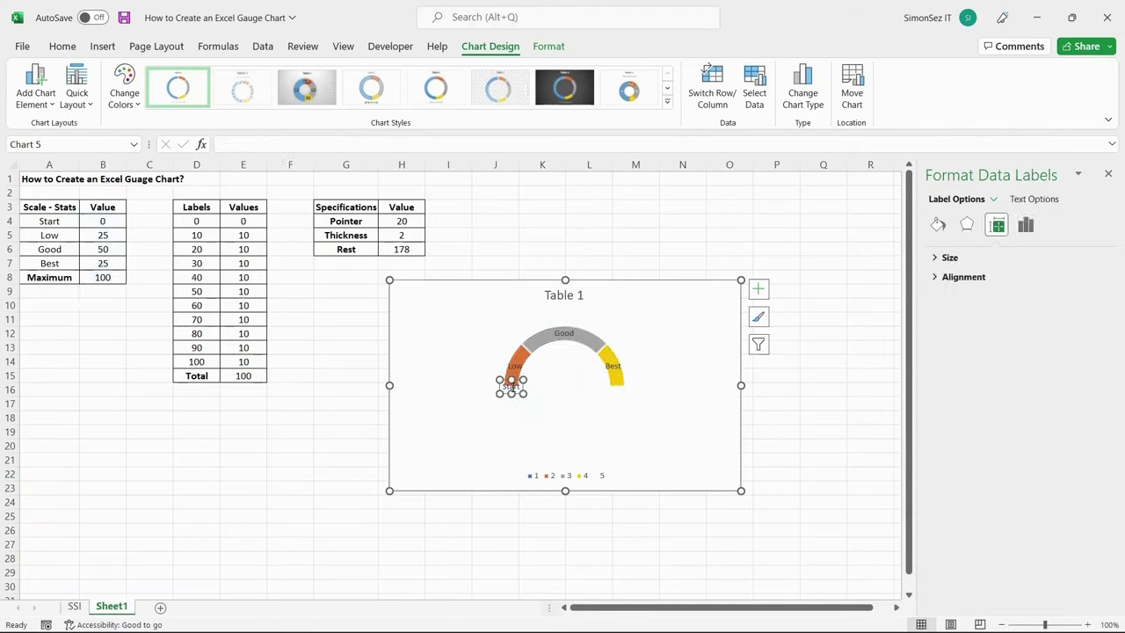
{"action": "key", "text": "Delete"}
Delete the legend and the title from the chart
{"action": "left_click", "coordinate": [576, 475]}
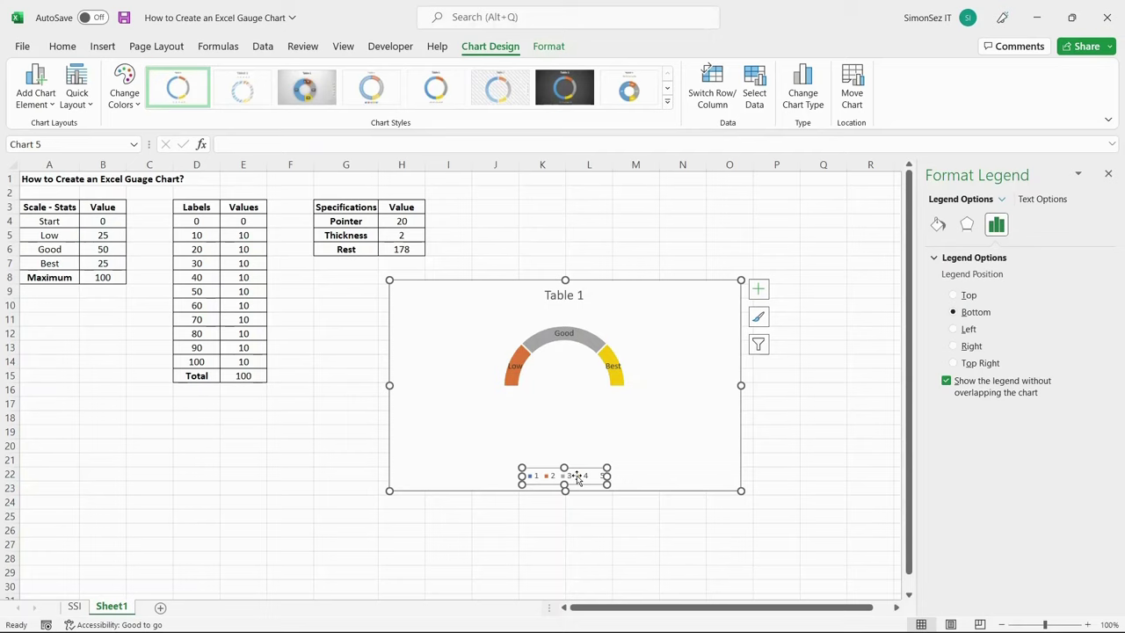
{"action": "key", "text": "Delete"}
{"action": "left_click", "coordinate": [580, 296]}
{"action": "key", "text": "Delete"}
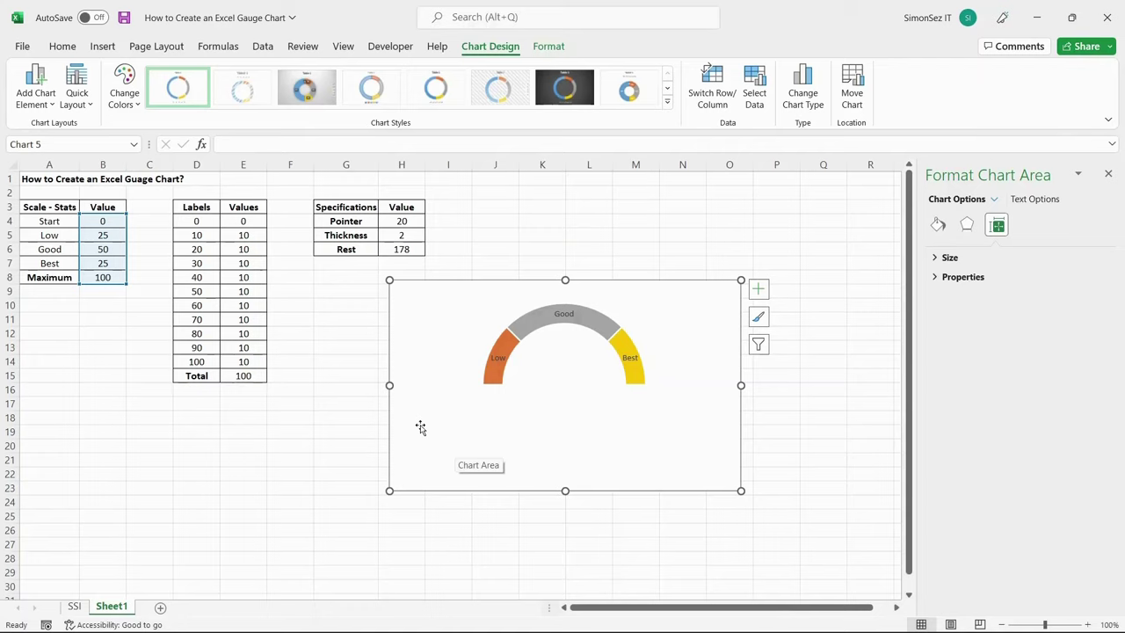
Add a second data series named "Pointer" to the chart, using Sheet1 cells H4:H6 as its values
{"action": "right_click", "coordinate": [421, 348]}
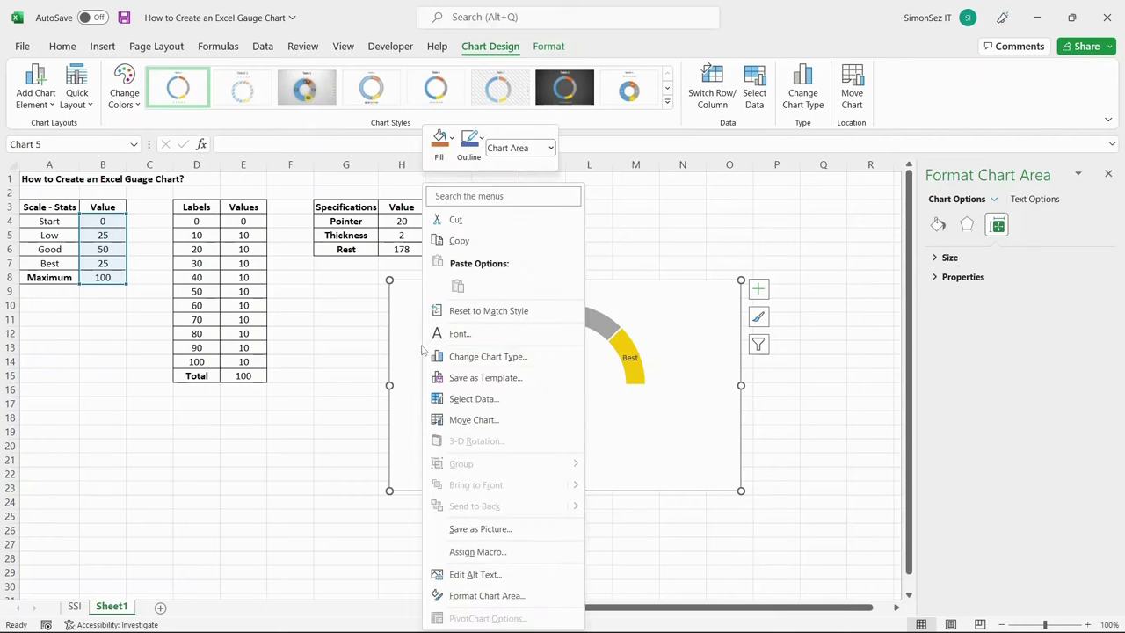
{"action": "left_click", "coordinate": [468, 401]}
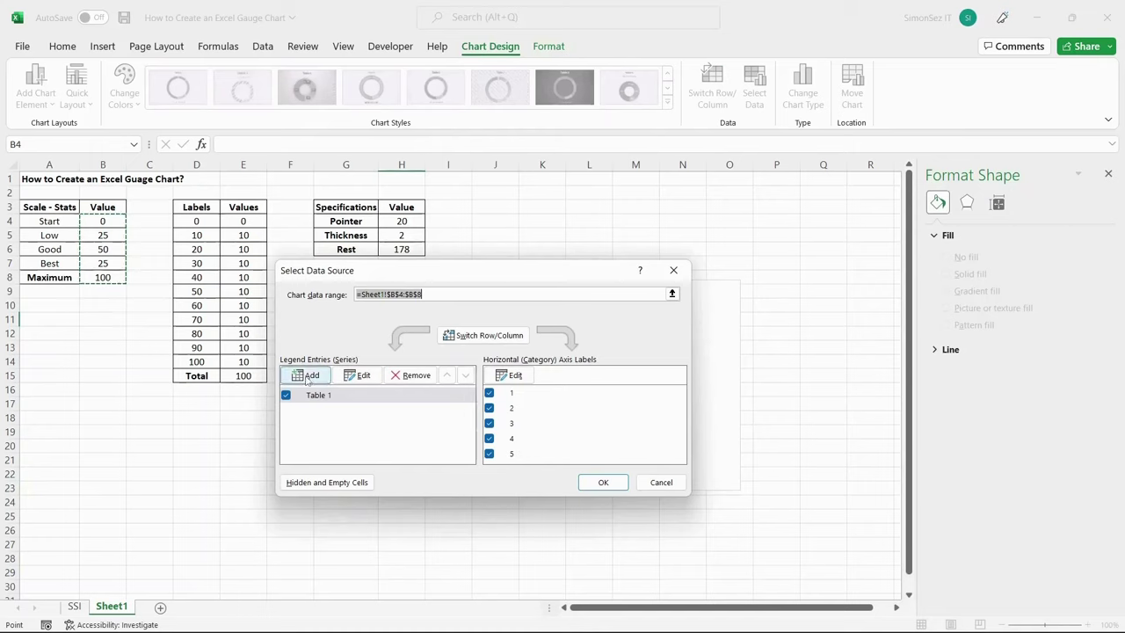
{"action": "left_click", "coordinate": [307, 377]}
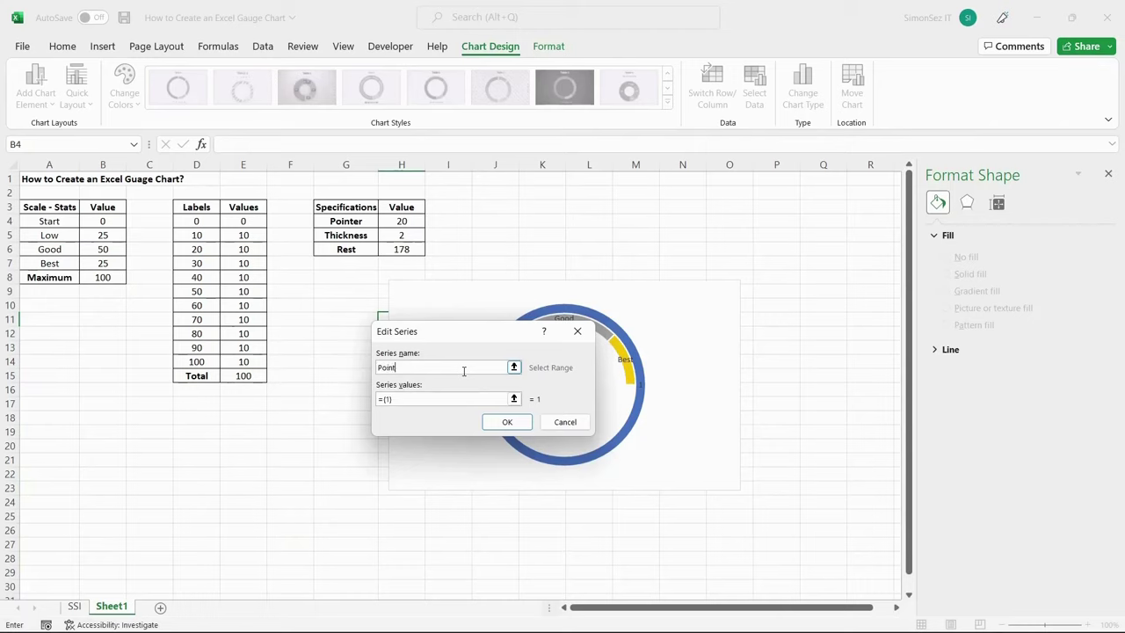
{"action": "left_click", "coordinate": [446, 398]}
{"action": "left_click", "coordinate": [514, 398]}
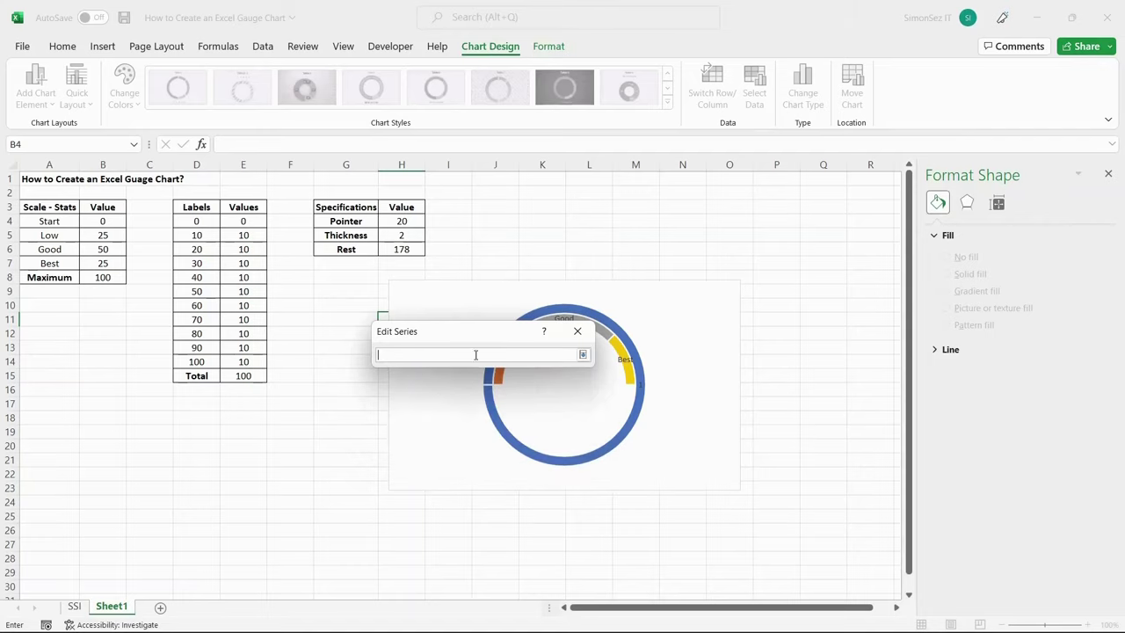
{"action": "left_click_drag", "start_coordinate": [408, 222], "coordinate": [410, 252]}
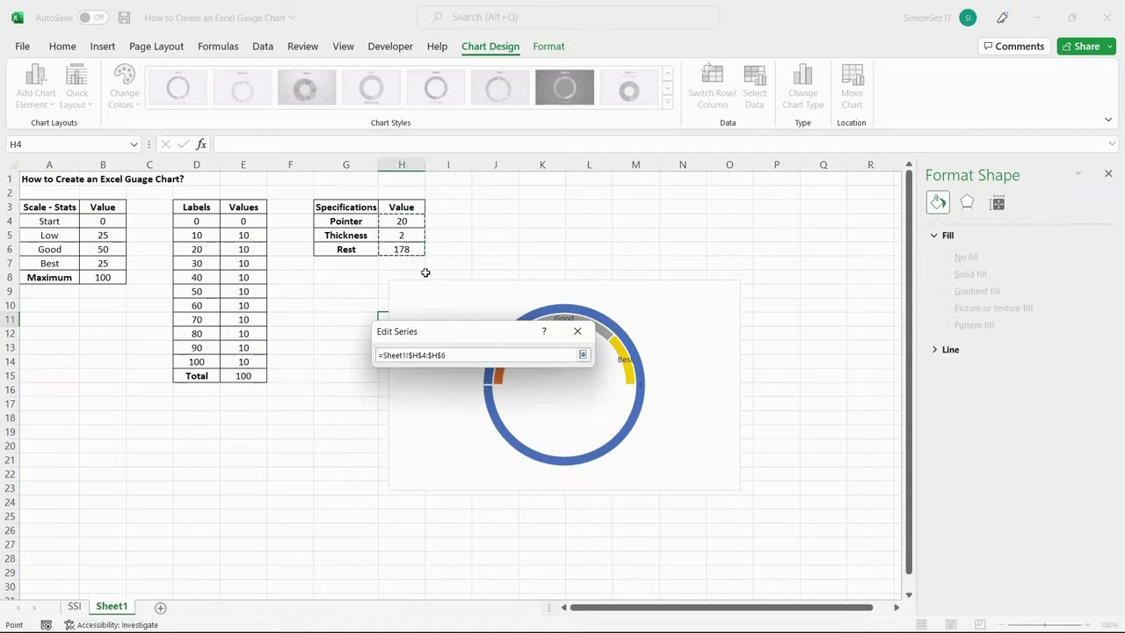
{"action": "left_click", "coordinate": [582, 355]}
{"action": "left_click", "coordinate": [518, 420]}
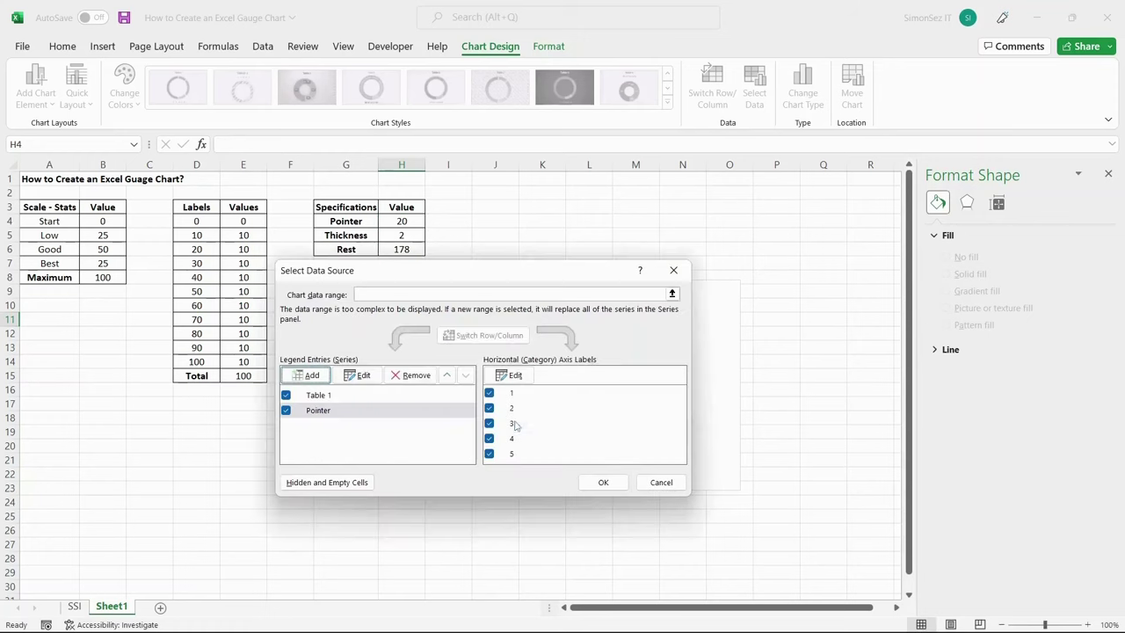
{"action": "left_click", "coordinate": [603, 483]}
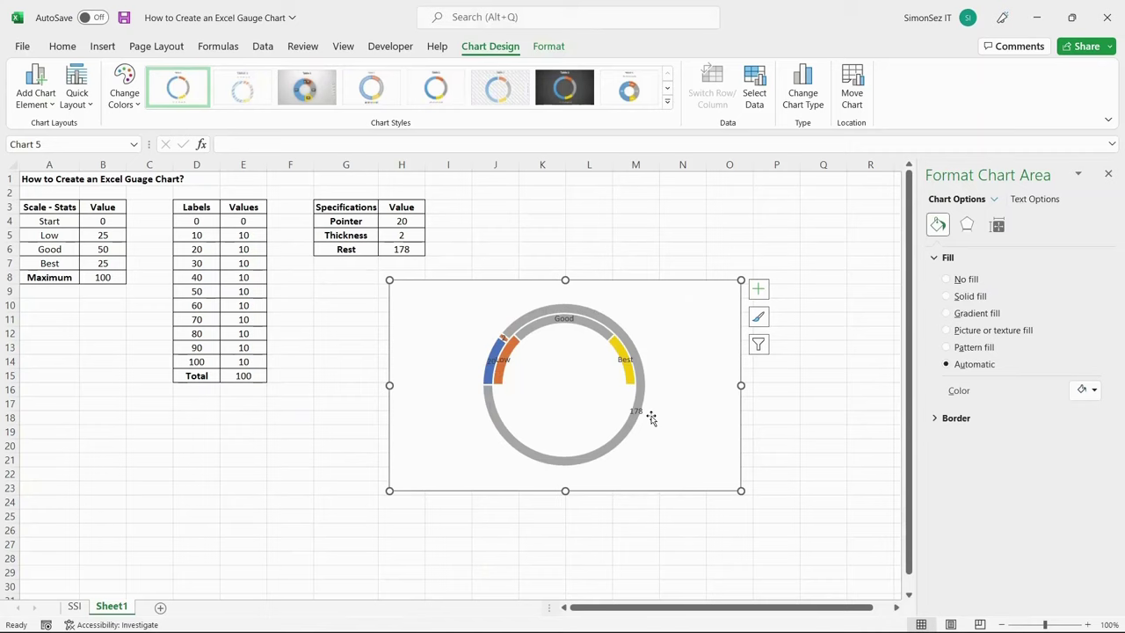
Change the Pointer series to a Pie chart type in a custom combination, keeping Table 1 as a doughnut
{"action": "right_click", "coordinate": [638, 357]}
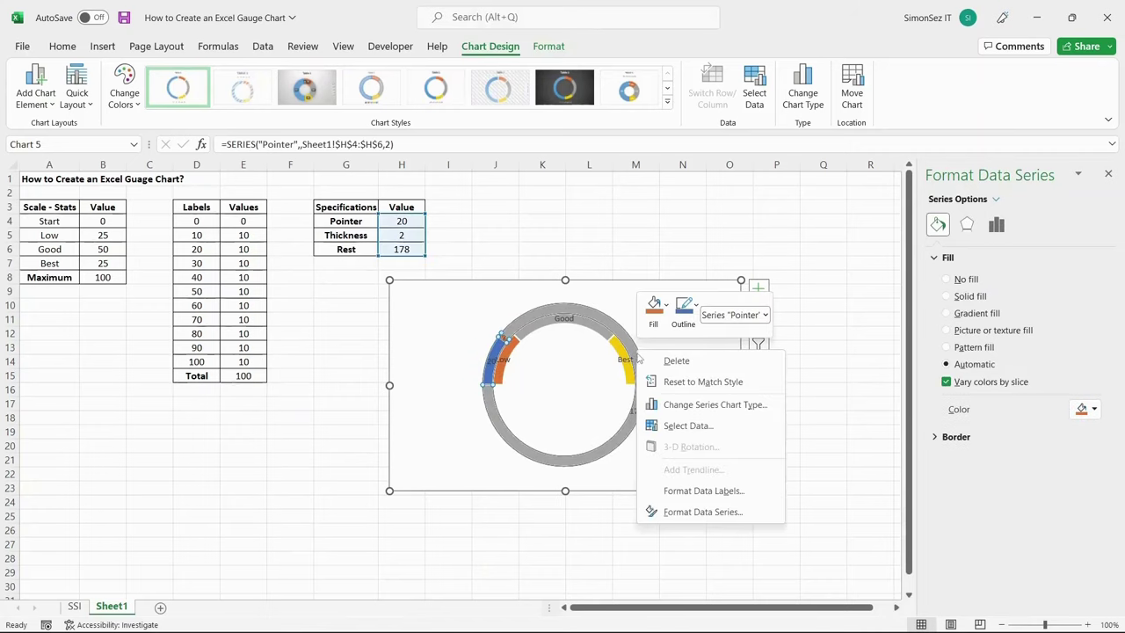
{"action": "left_click", "coordinate": [683, 404]}
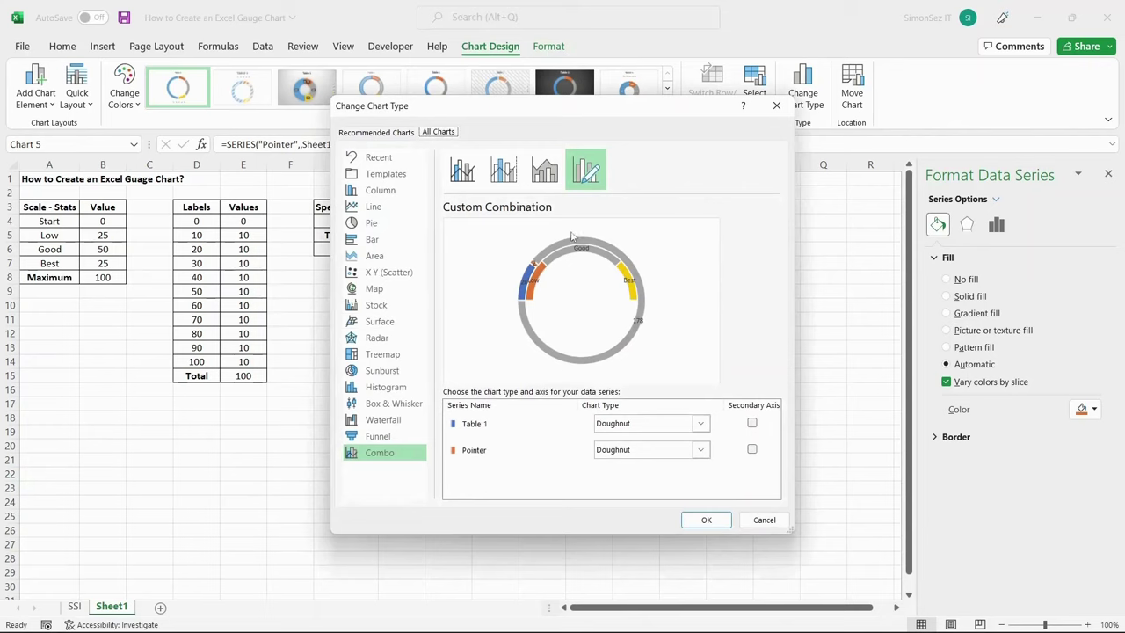
{"action": "left_click", "coordinate": [589, 179]}
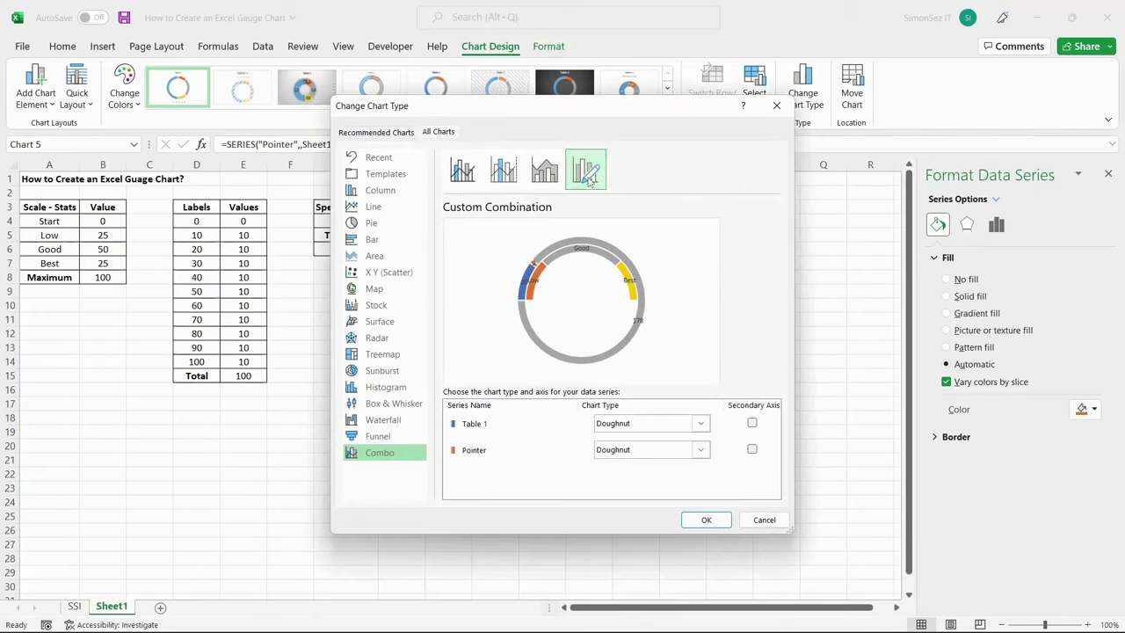
{"action": "left_click", "coordinate": [703, 450]}
{"action": "left_click", "coordinate": [619, 418]}
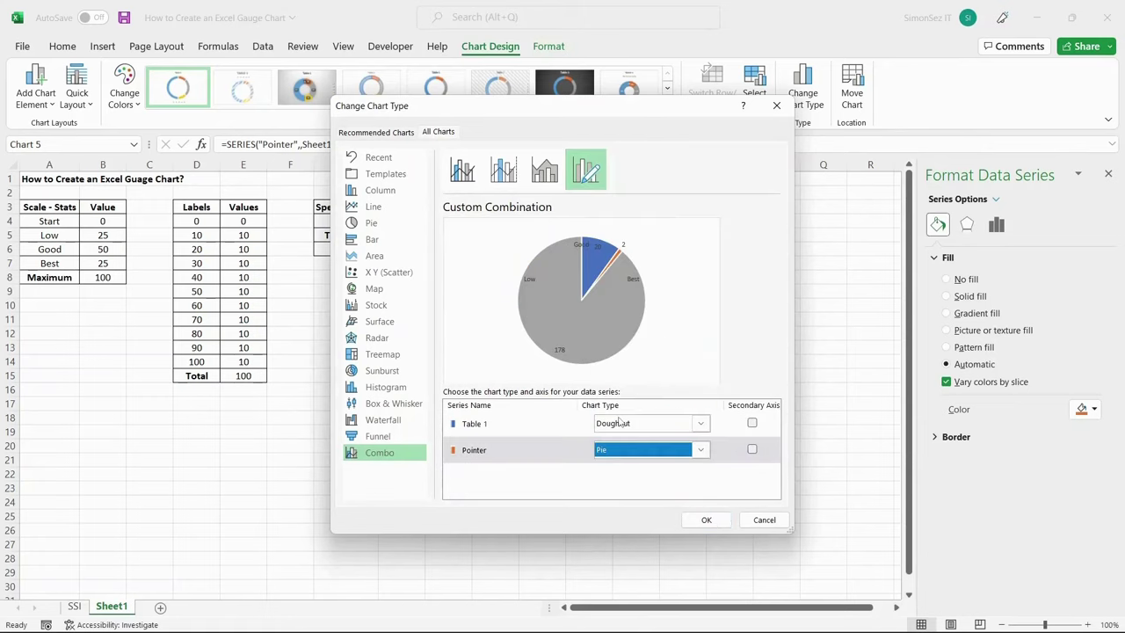
{"action": "left_click", "coordinate": [705, 520]}
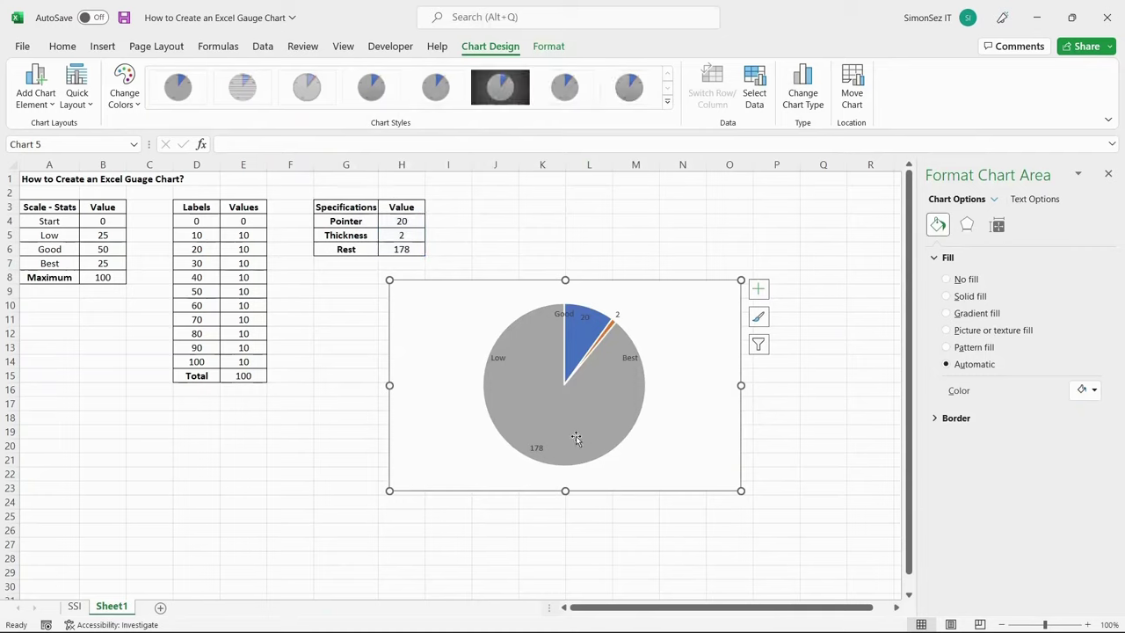
Set the Pointer pie series' angle of first slice to 270°
{"action": "right_click", "coordinate": [613, 421]}
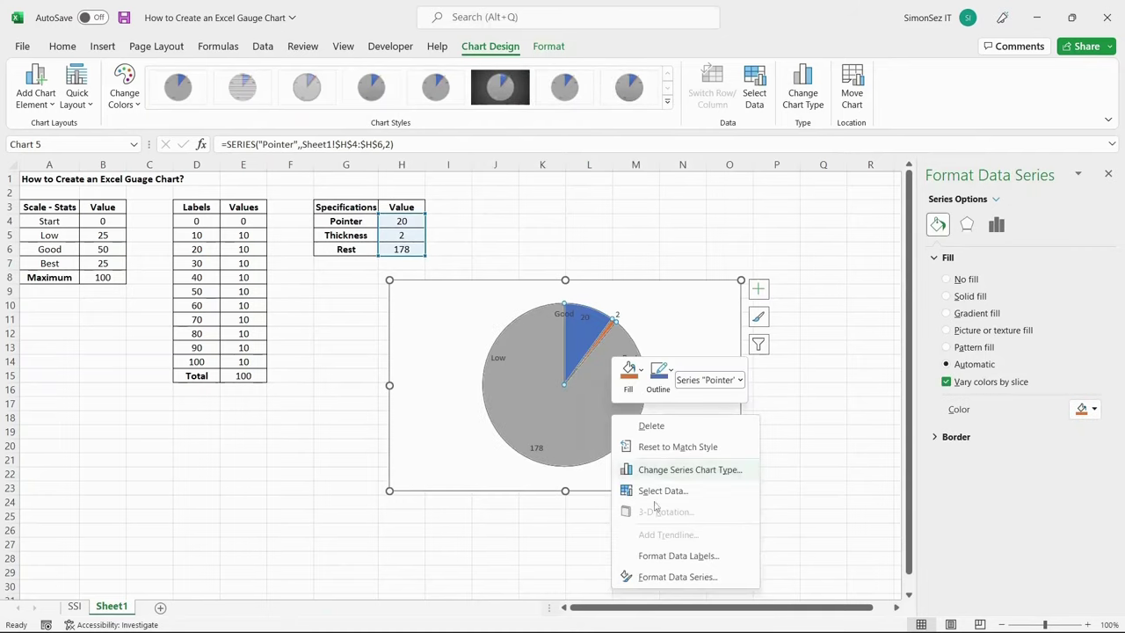
{"action": "left_click", "coordinate": [679, 577]}
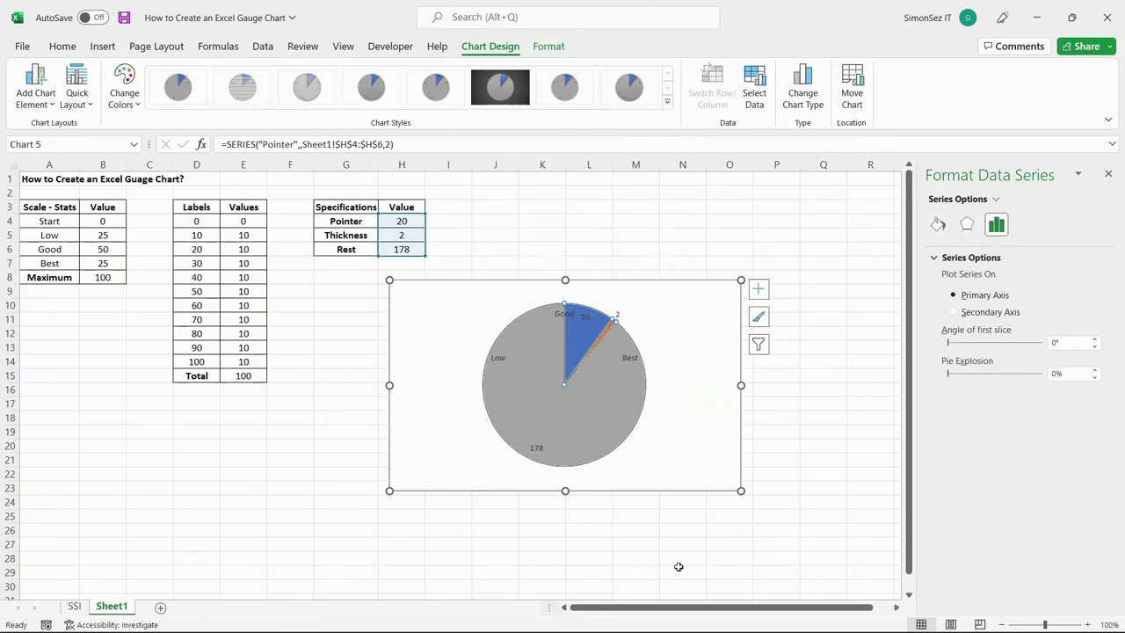
{"action": "left_click", "coordinate": [1055, 342]}
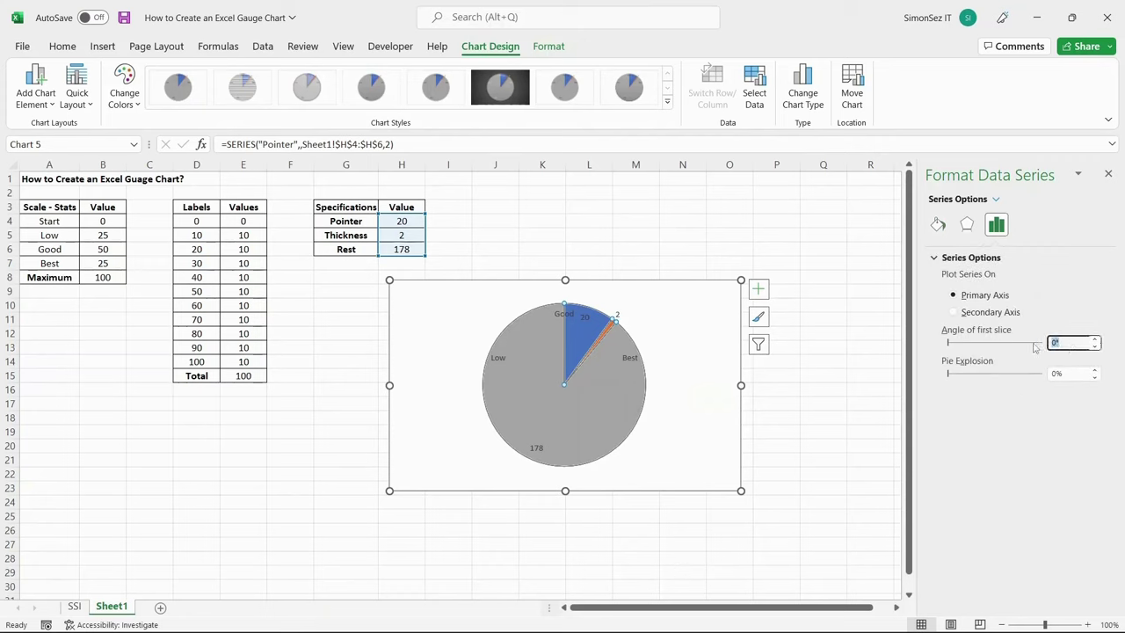
{"action": "type", "text": "270"}
{"action": "key", "text": "Return"}
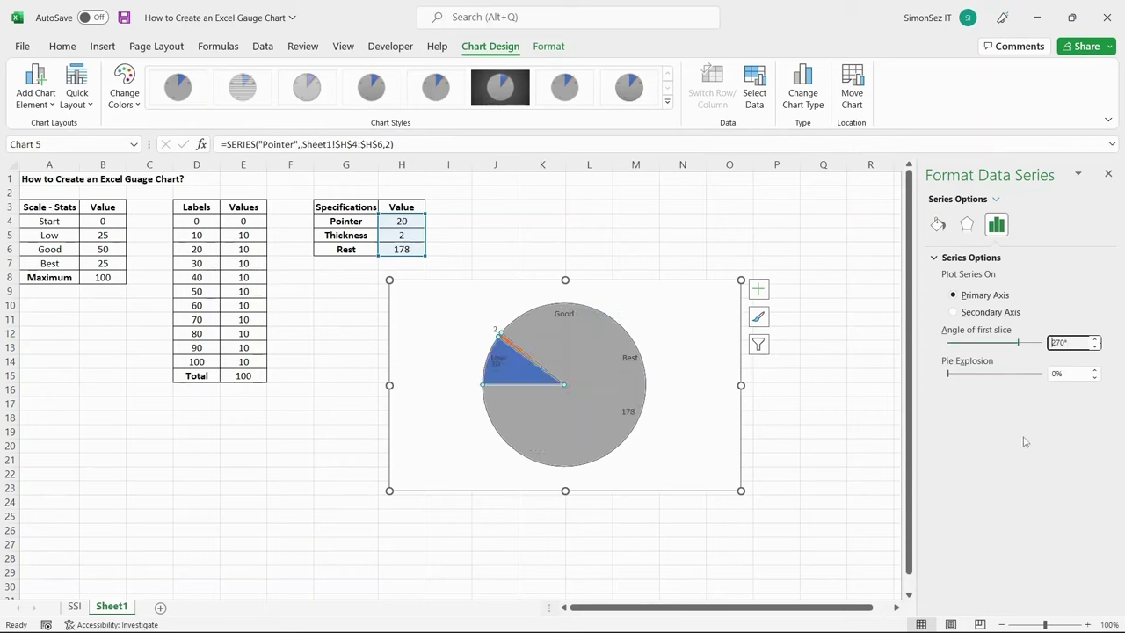
Remove the fill from the pie's large grey slice and its blue slice, leaving the thin pointer slice filled
{"action": "left_click", "coordinate": [600, 375]}
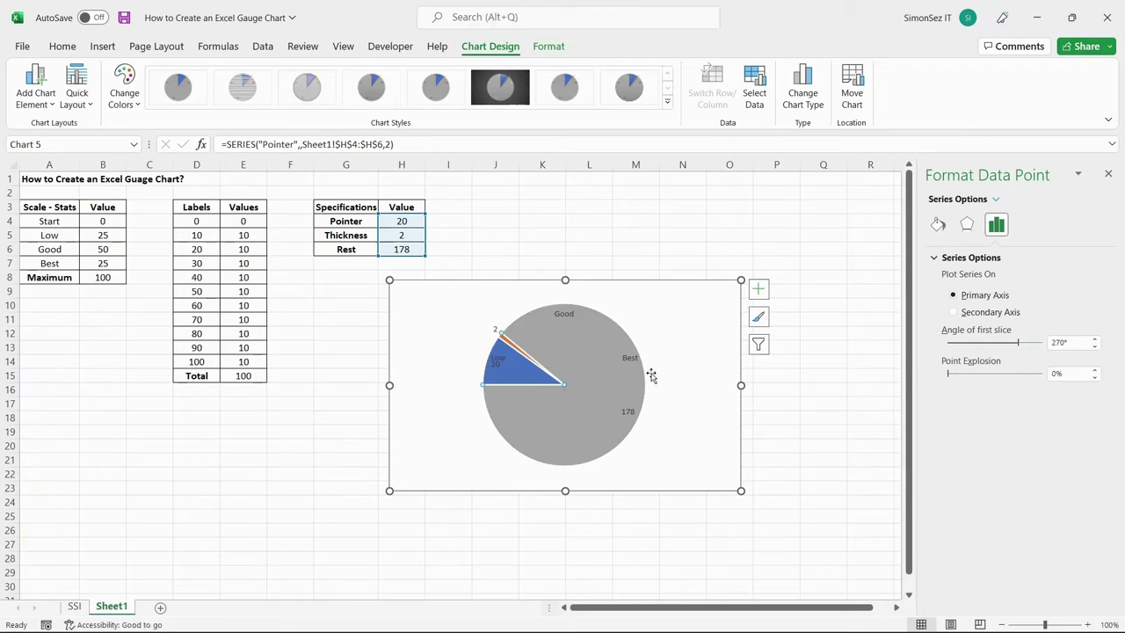
{"action": "left_click", "coordinate": [938, 226]}
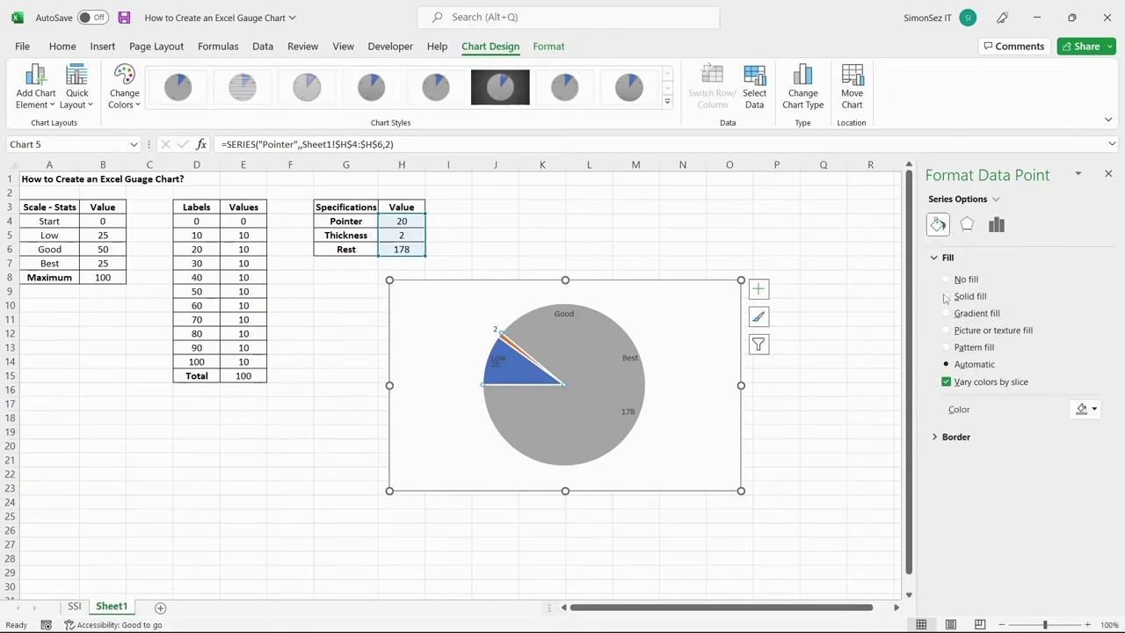
{"action": "left_click", "coordinate": [949, 280]}
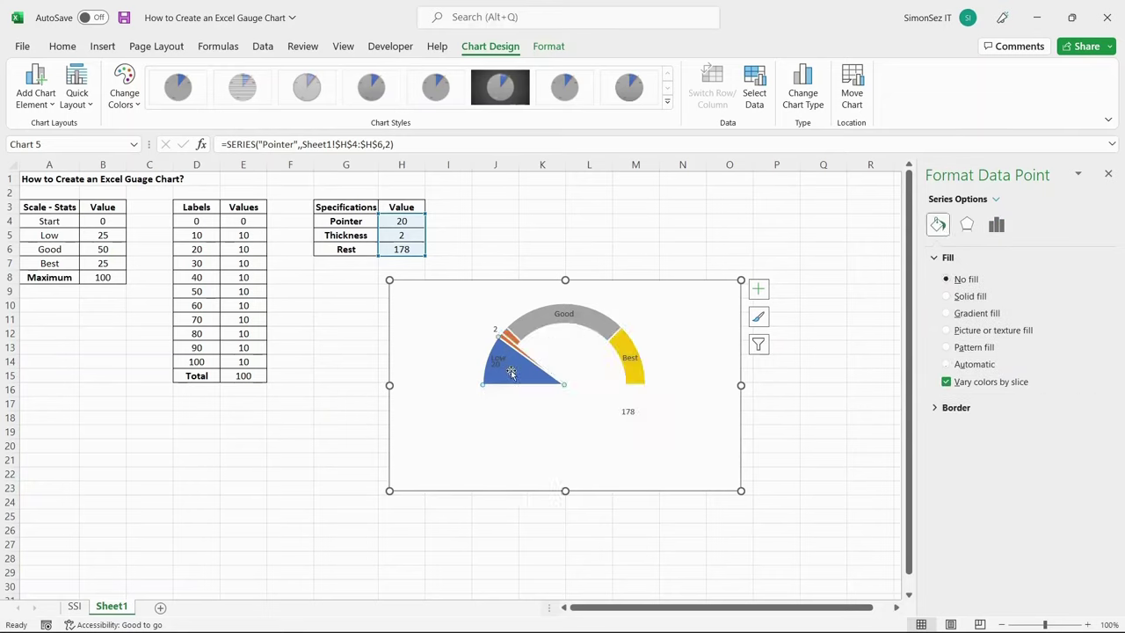
{"action": "left_click", "coordinate": [947, 279]}
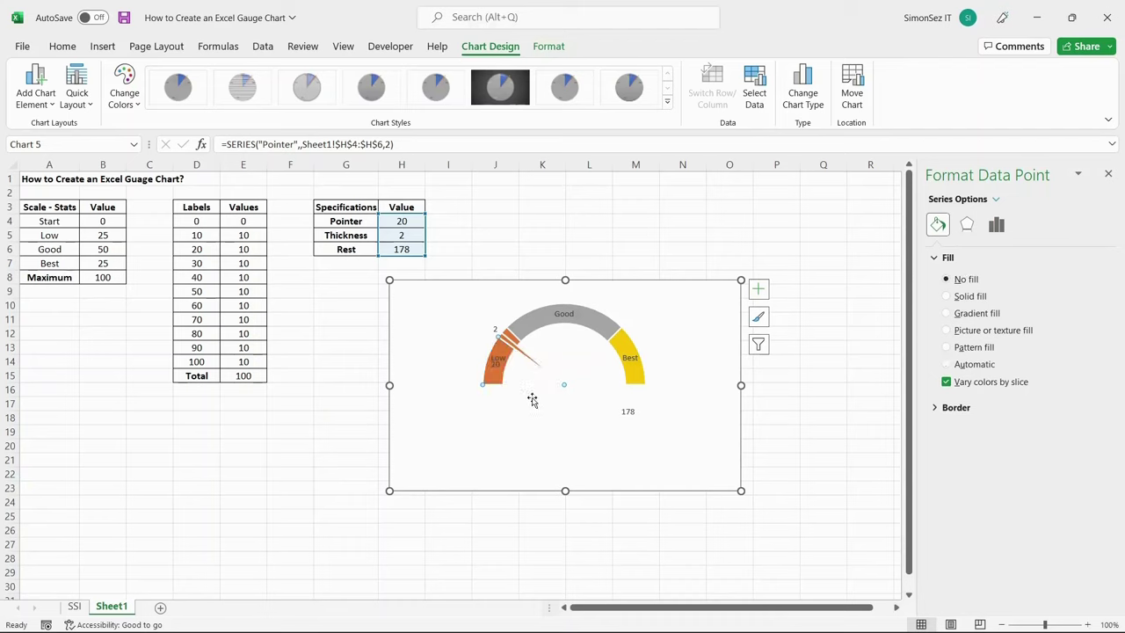
Delete the Pointer series' data labels 2, 20 and 178, and close the formatting pane
{"action": "left_click", "coordinate": [496, 326]}
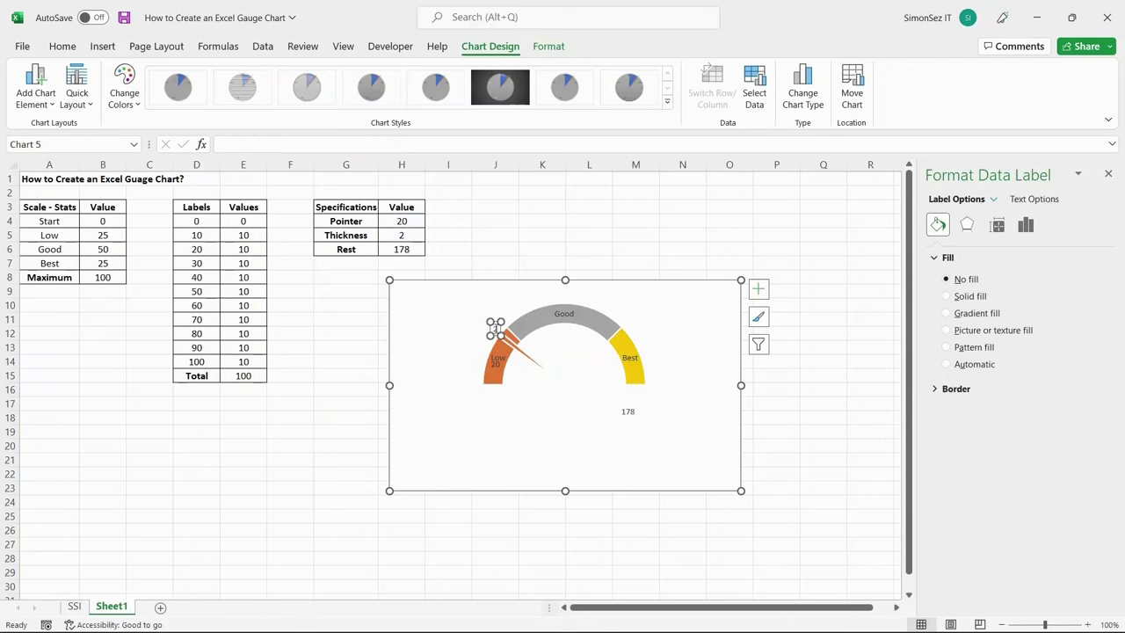
{"action": "left_click", "coordinate": [496, 363]}
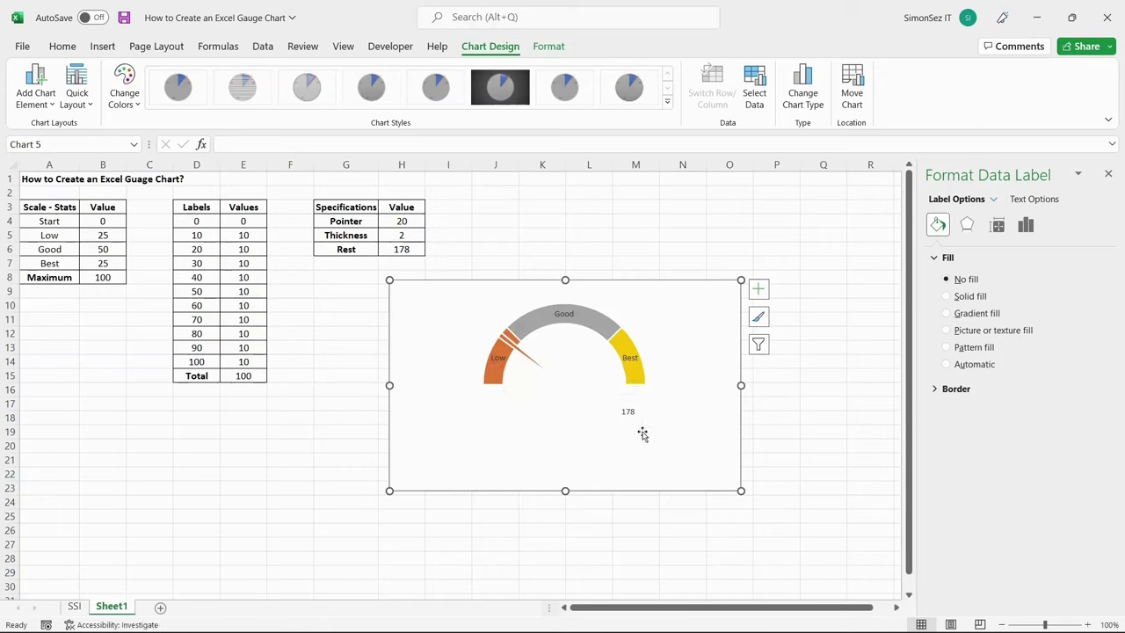
{"action": "left_click", "coordinate": [628, 411]}
{"action": "key", "text": "Delete"}
{"action": "left_click", "coordinate": [440, 445]}
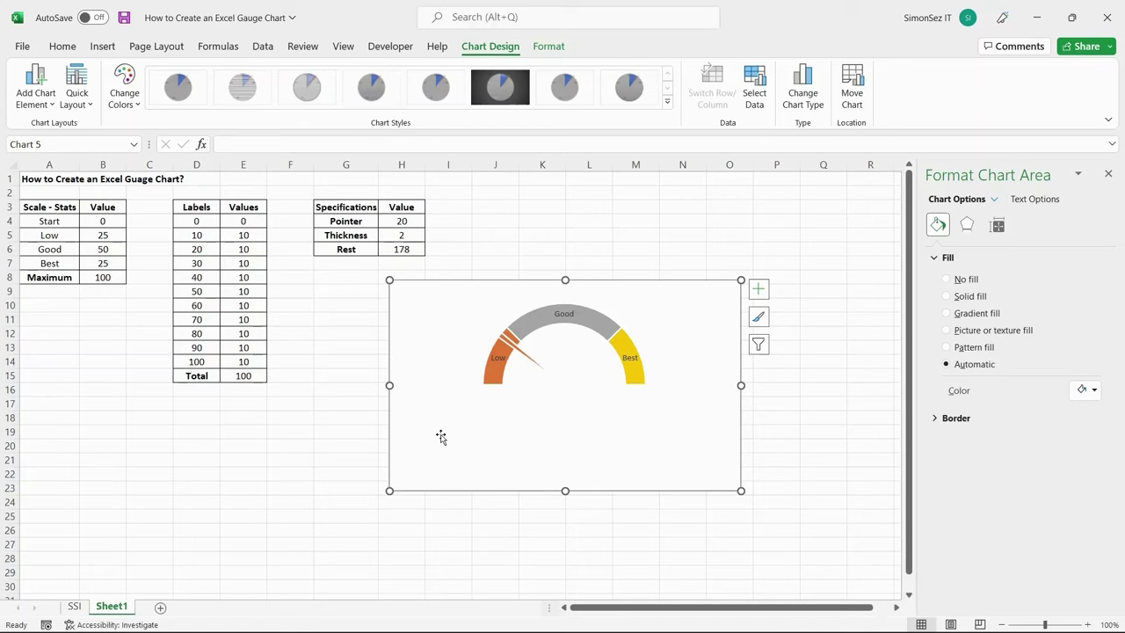
{"action": "left_click", "coordinate": [1108, 173]}
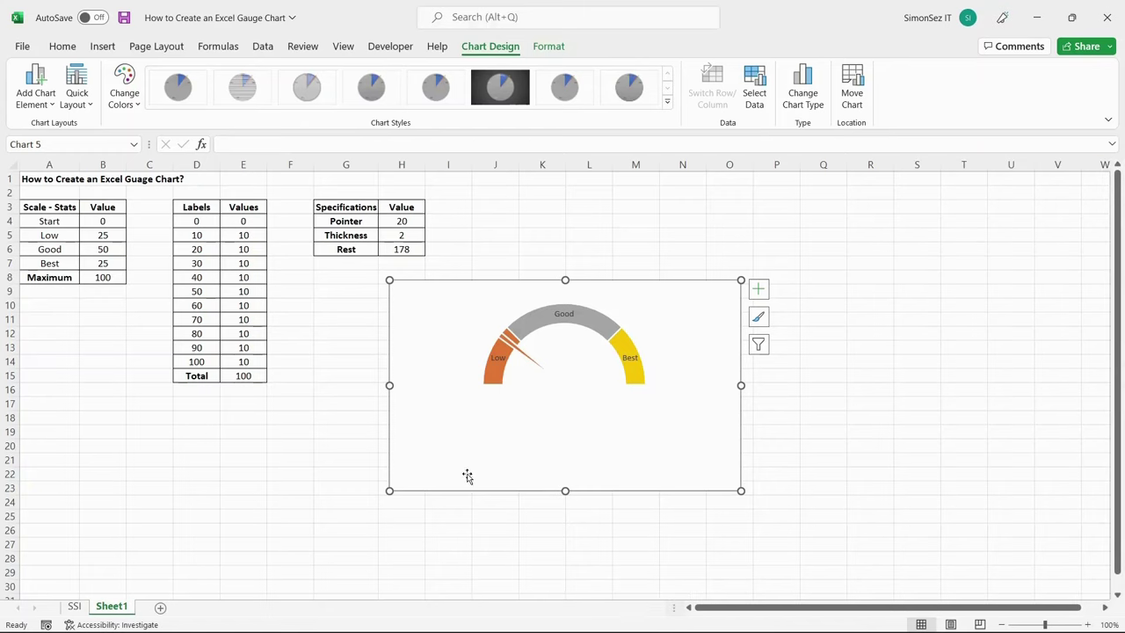
Set the Pointer value in cell H4 to 50
{"action": "double_click", "coordinate": [408, 221]}
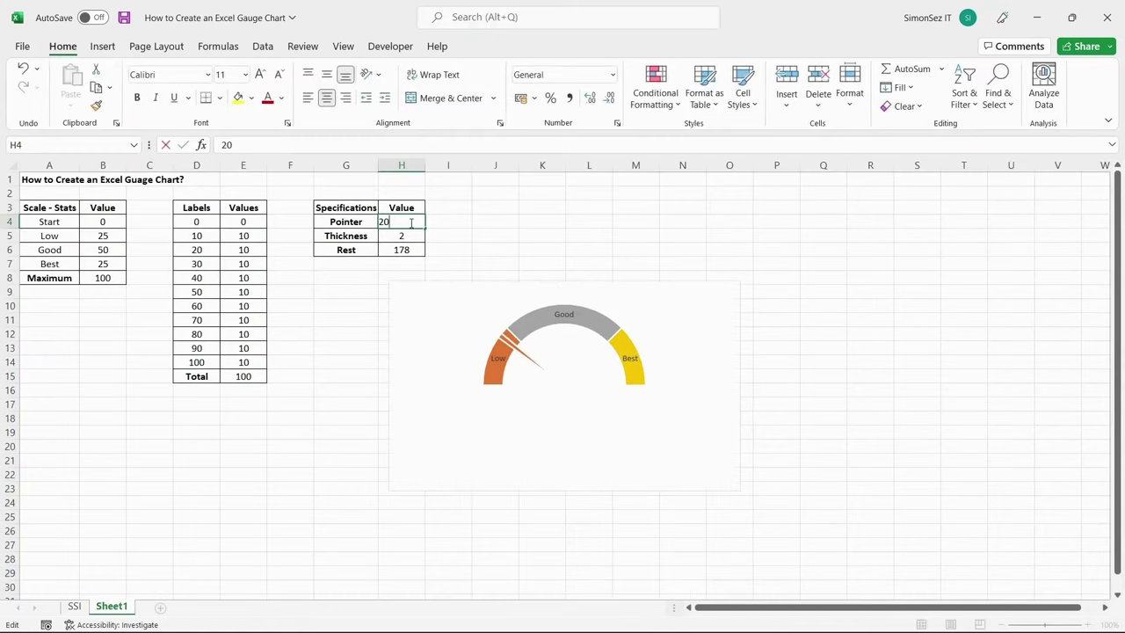
{"action": "key", "text": "BackSpace"}
{"action": "key", "text": "BackSpace"}
{"action": "type", "text": "50"}
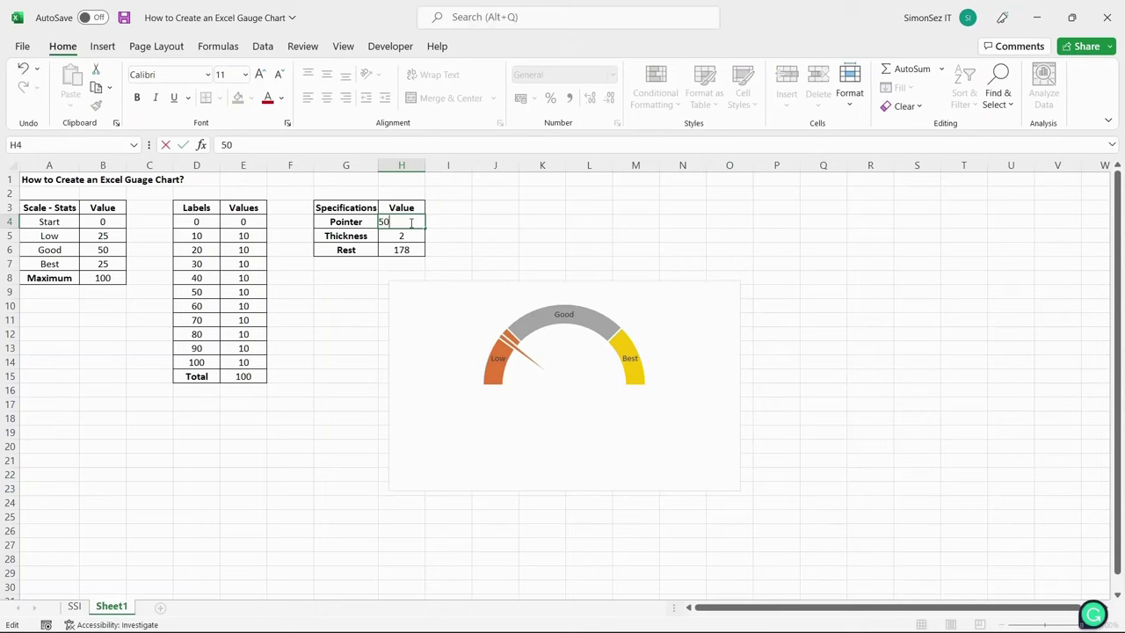
{"action": "key", "text": "Return"}
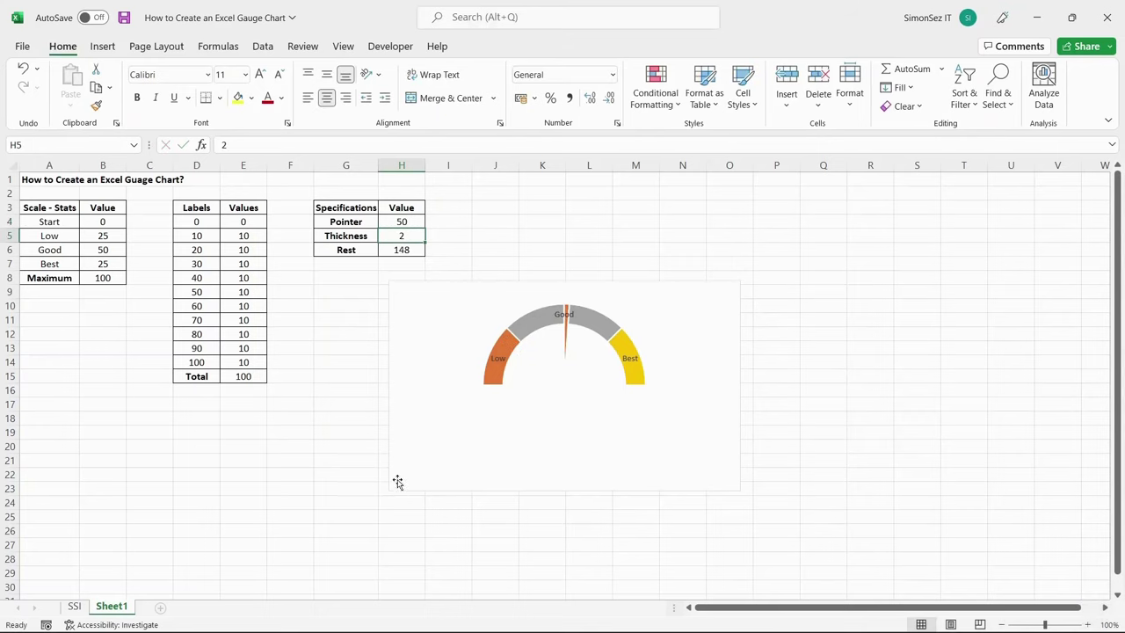